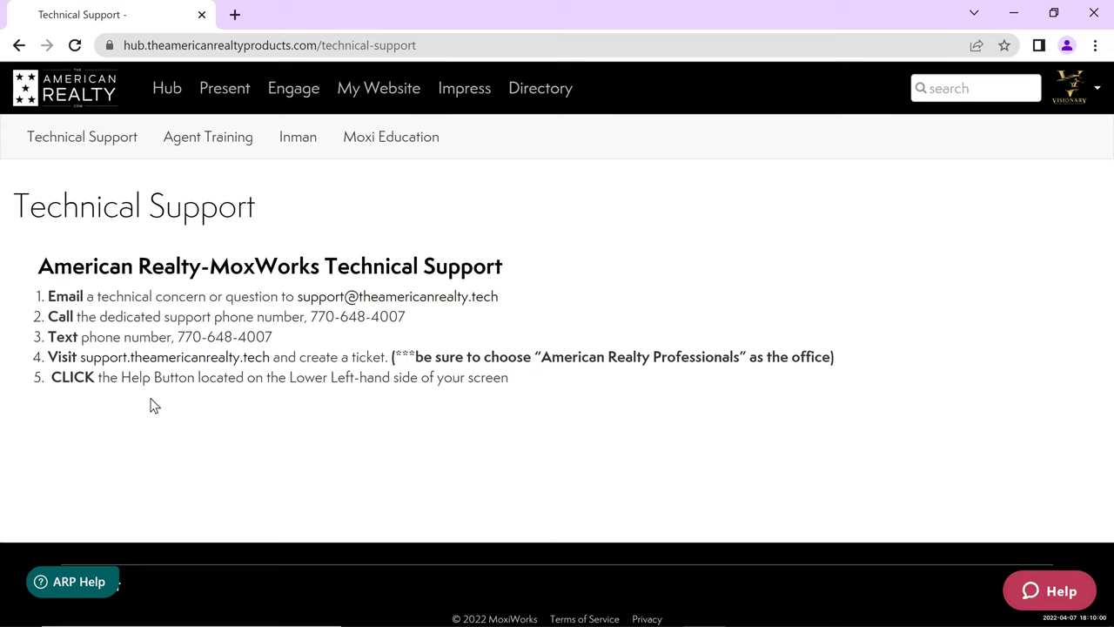
- Open the Impress marketing center from the Hub home page and bring up the management page of the automated listing
left_click(167, 88)
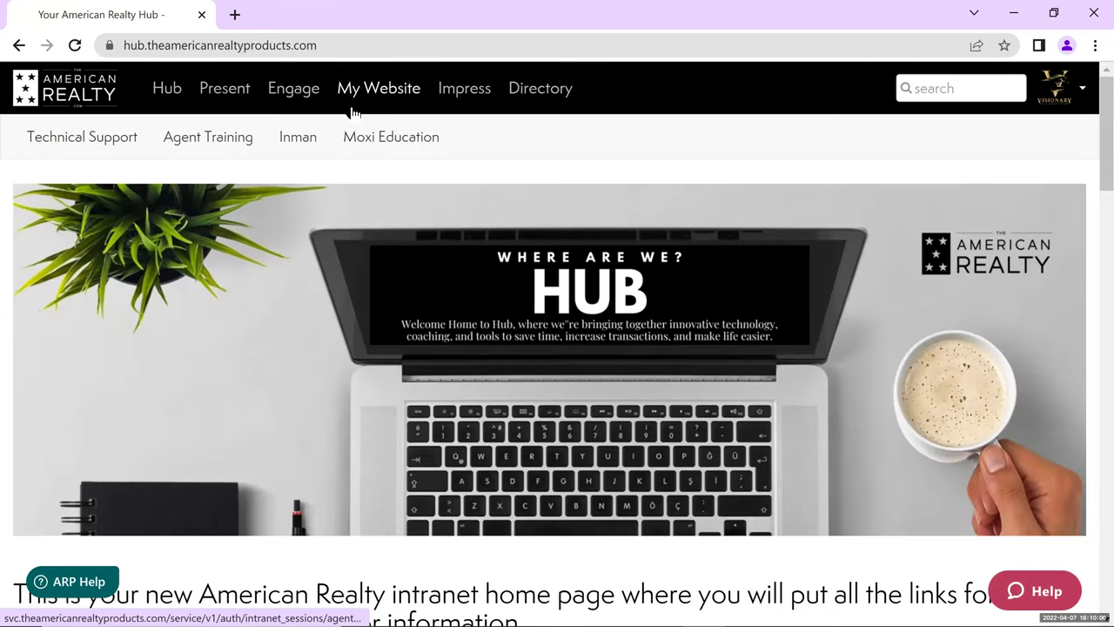
left_click(467, 94)
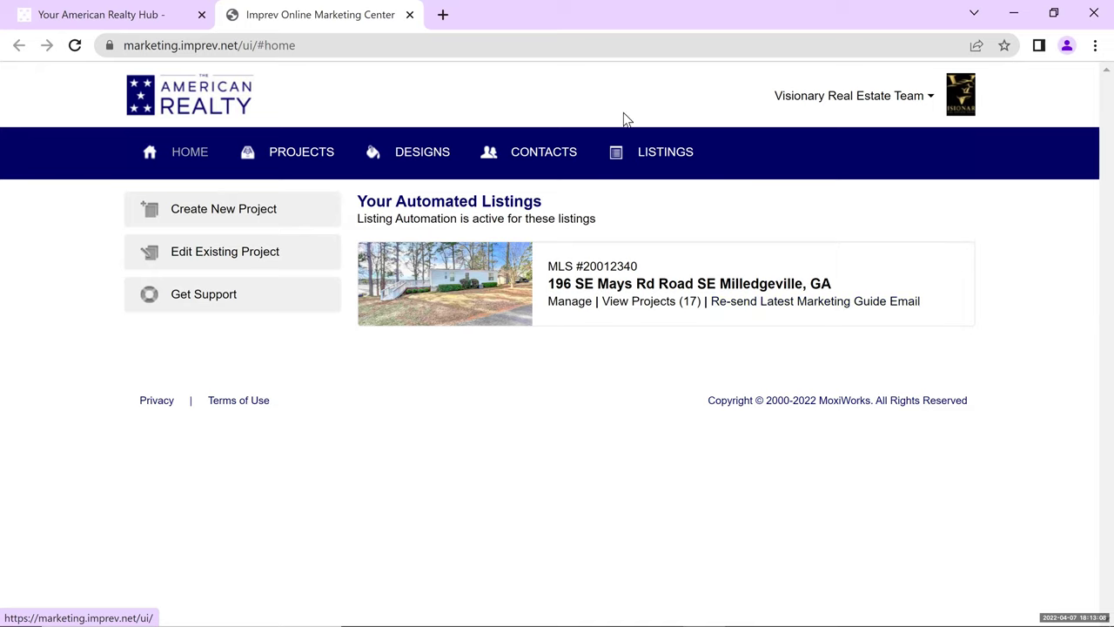
left_click(569, 302)
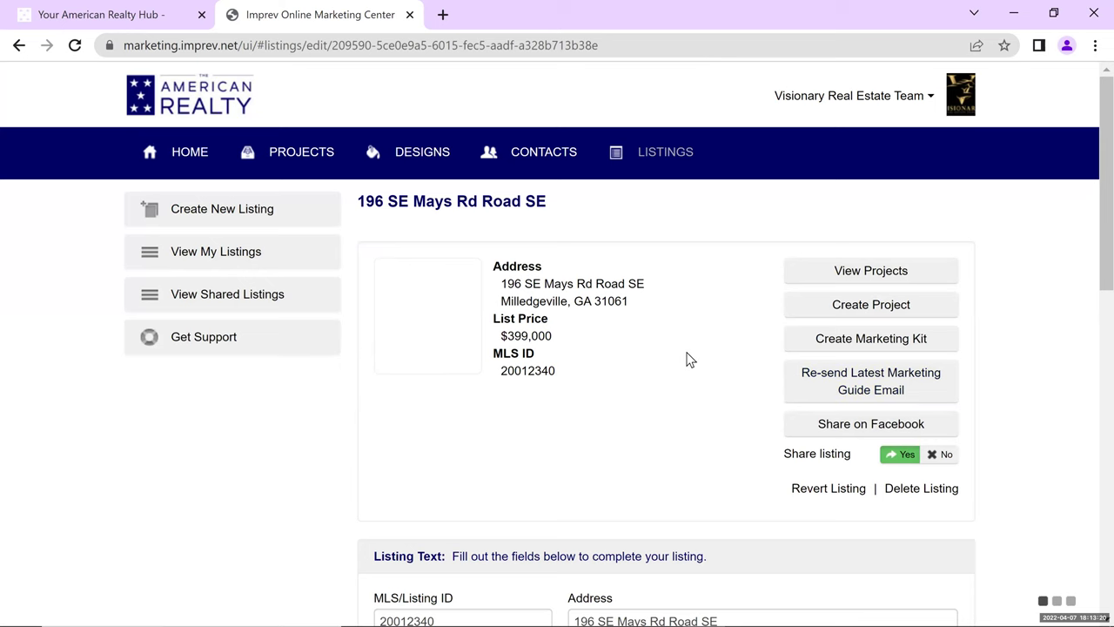
- Review the listing's text fields, remarks and listing images on its management page
scroll(688, 358, "down", 6)
scroll(713, 357, "down", 3)
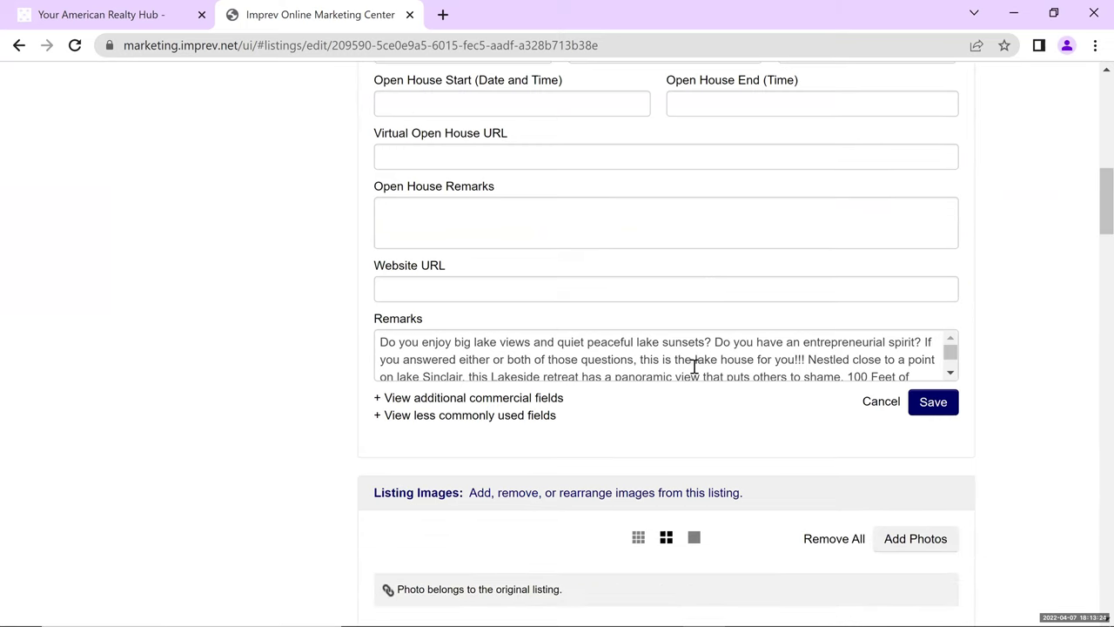
scroll(688, 365, "down", 4)
scroll(762, 498, "down", 2)
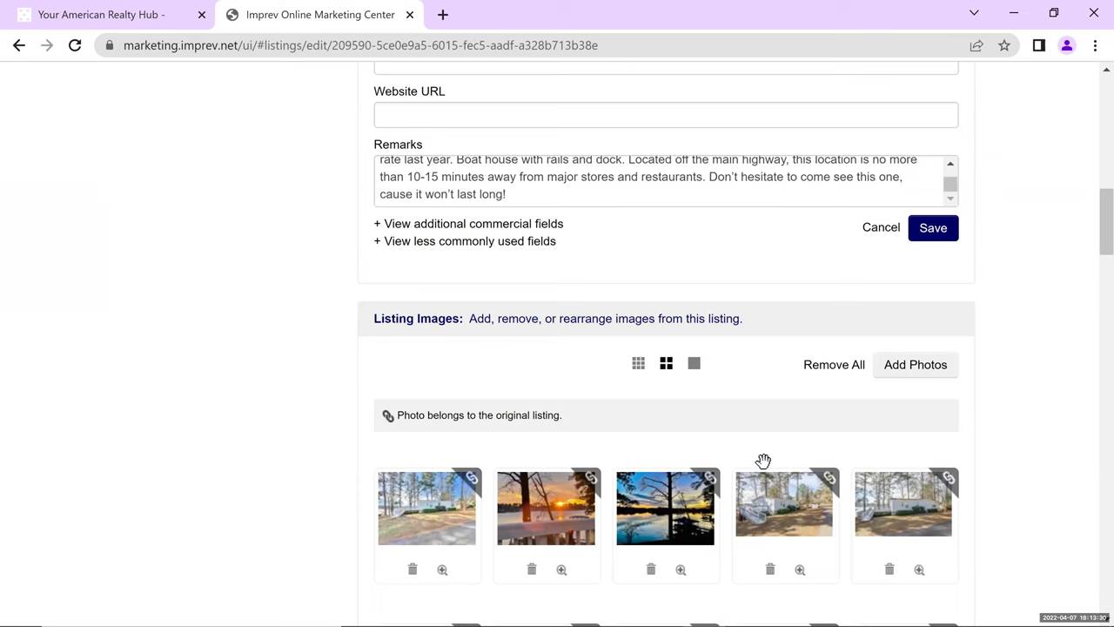
scroll(764, 460, "down", 1)
scroll(801, 467, "down", 4)
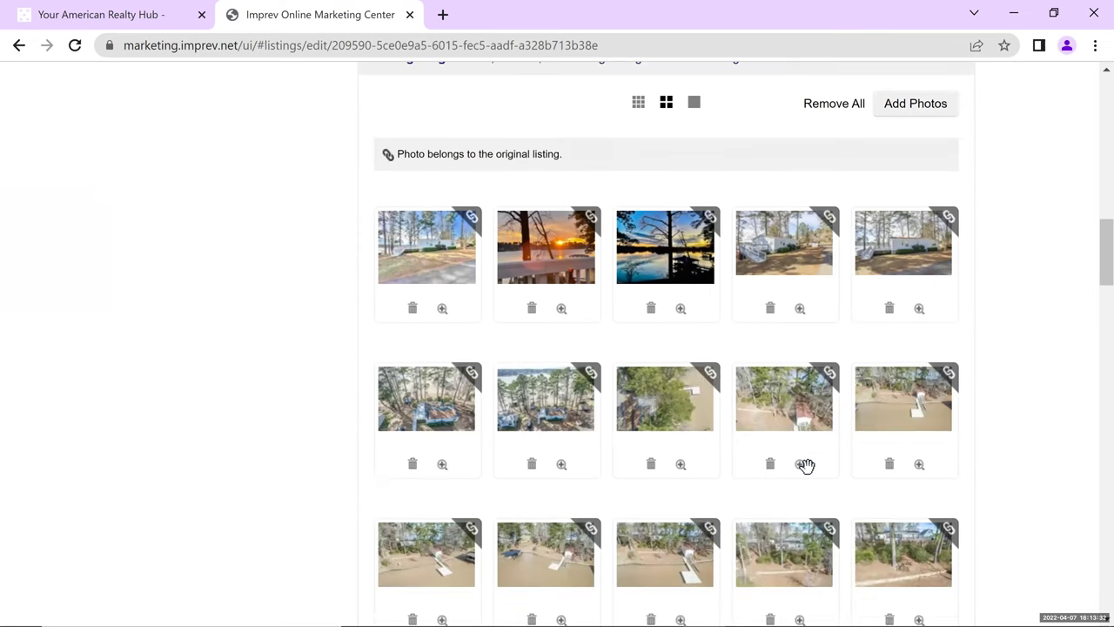
scroll(826, 452, "up", 9)
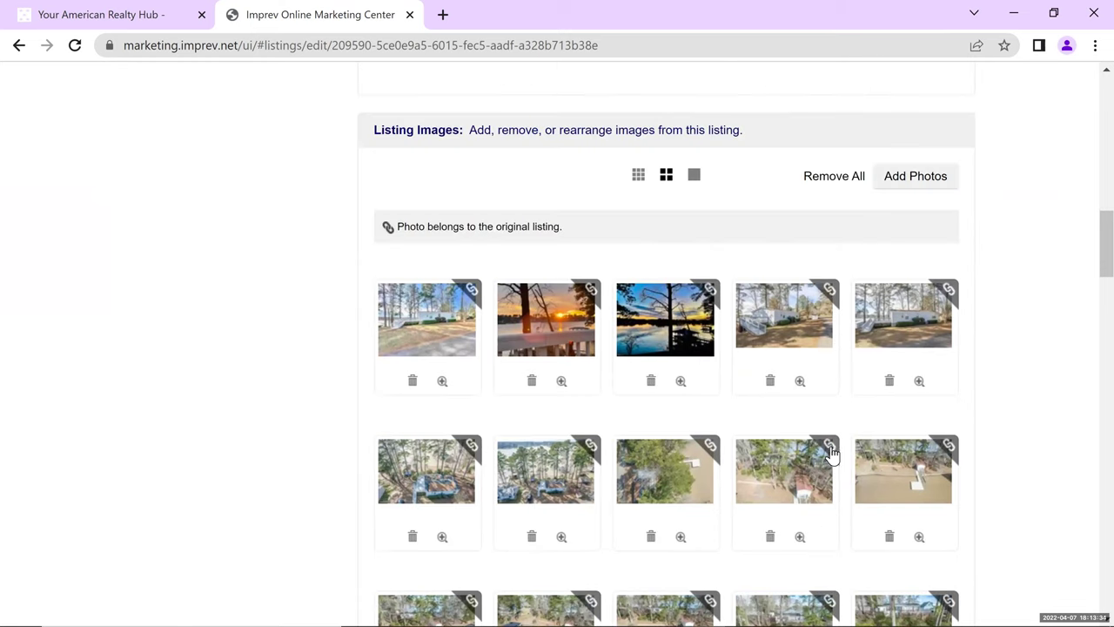
scroll(833, 454, "up", 7)
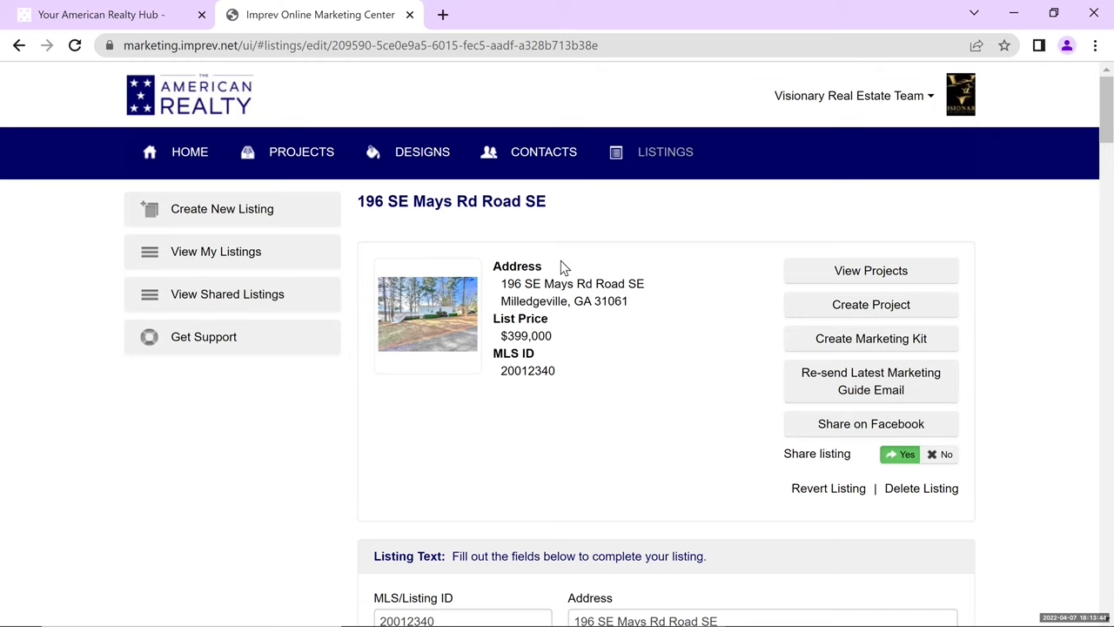
- View the listing's projects and look through the Just Sold, Just Listed, website, virtual tour and video designs
left_click(863, 270)
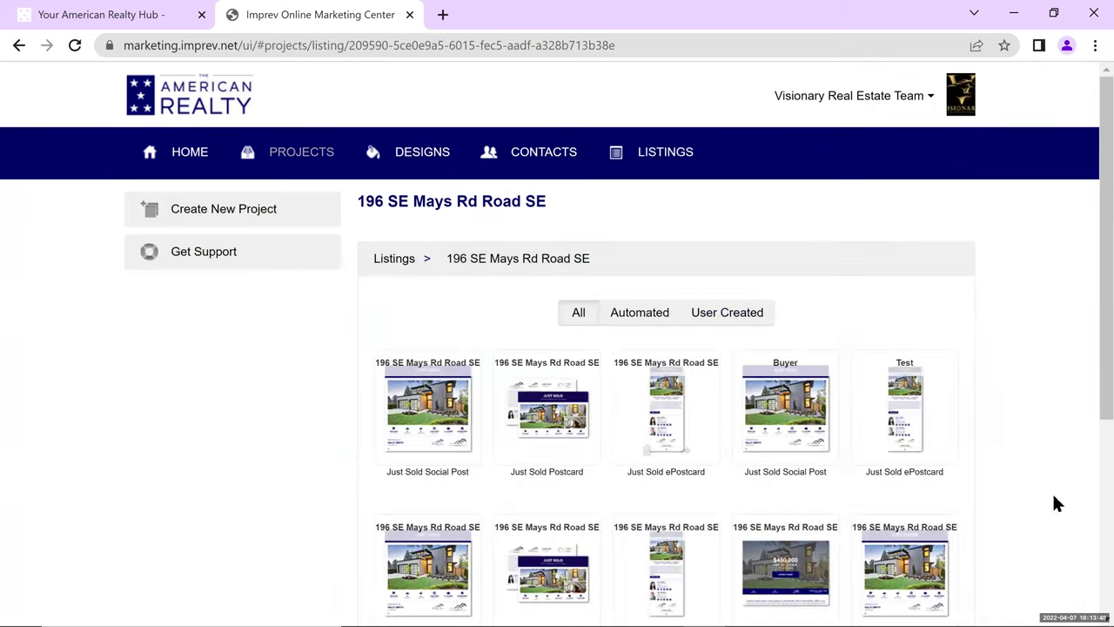
scroll(1054, 448, "down", 1)
scroll(1059, 448, "up", 1)
scroll(1038, 397, "down", 1)
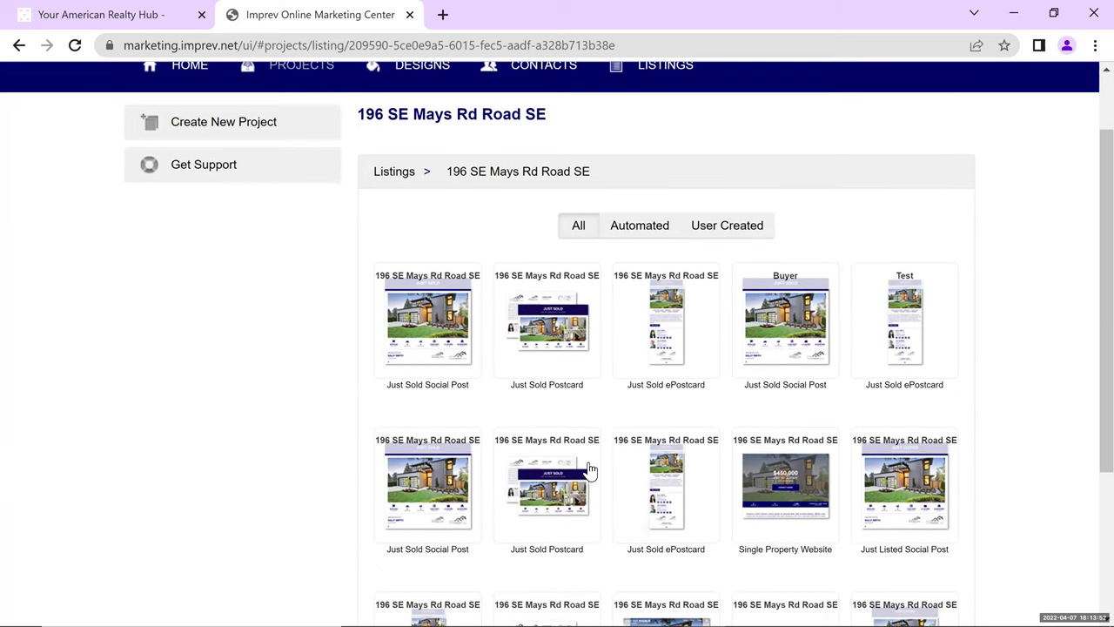
mouse_move(440, 317)
mouse_move(669, 326)
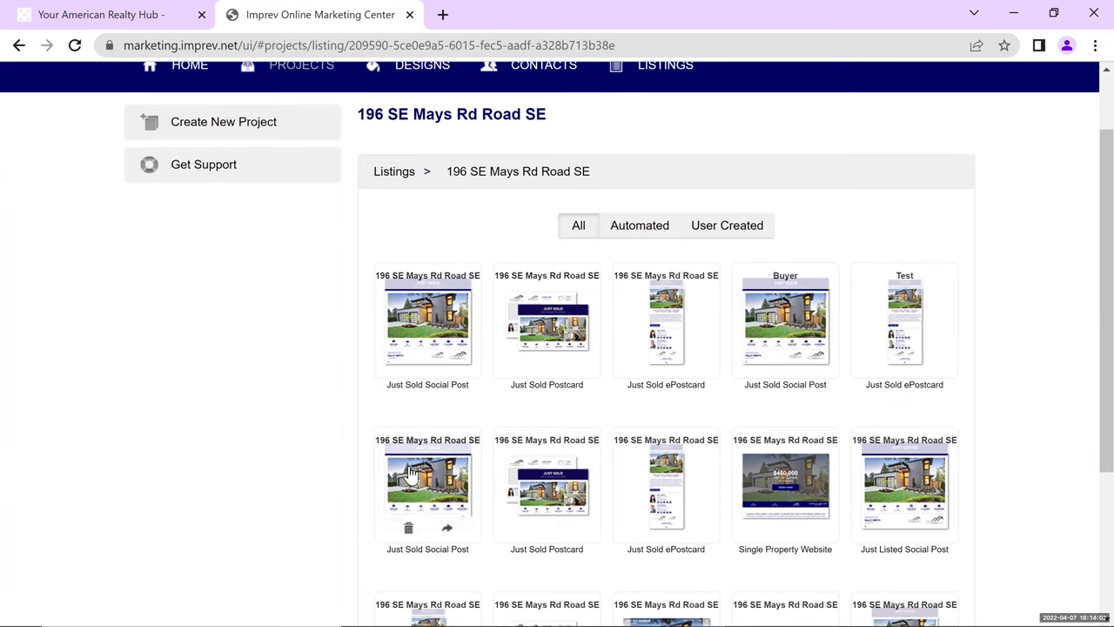
mouse_move(527, 486)
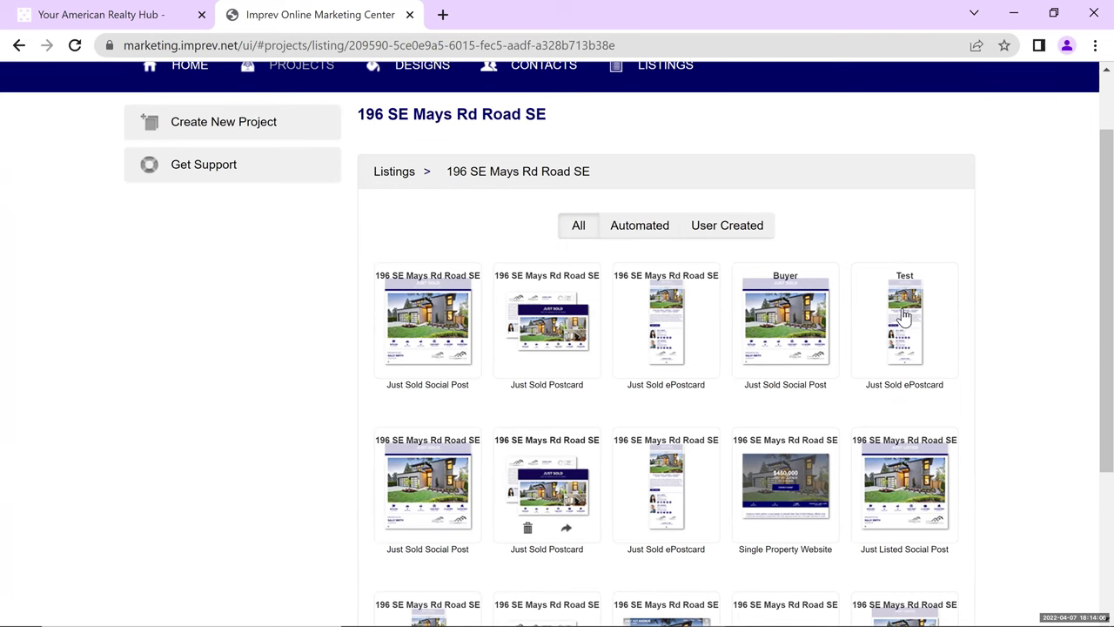
scroll(966, 296, "down", 3)
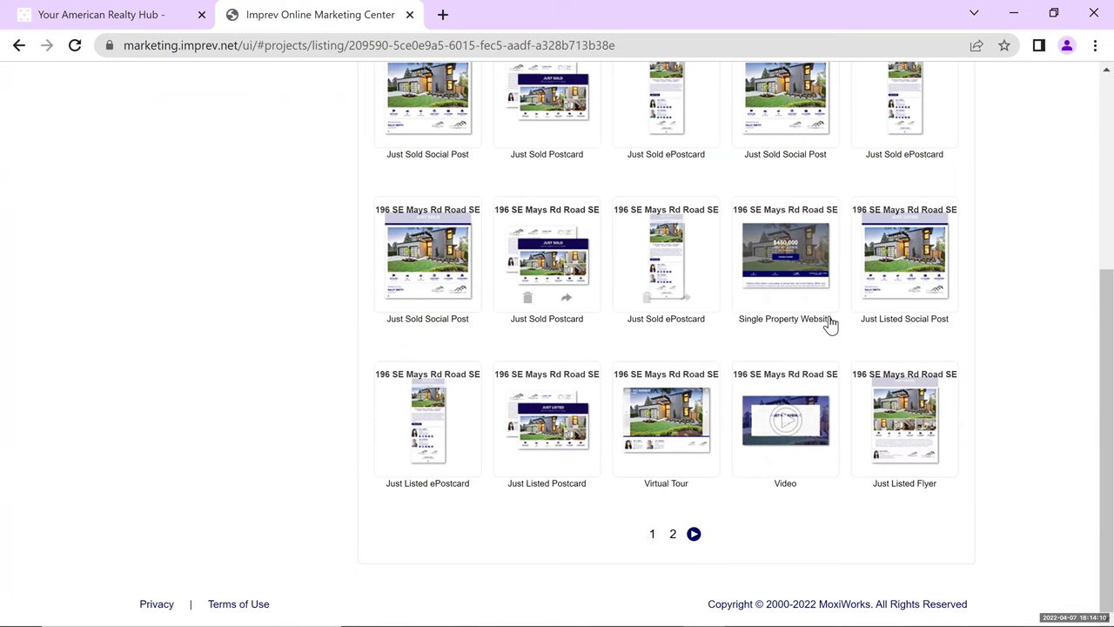
scroll(854, 320, "up", 1)
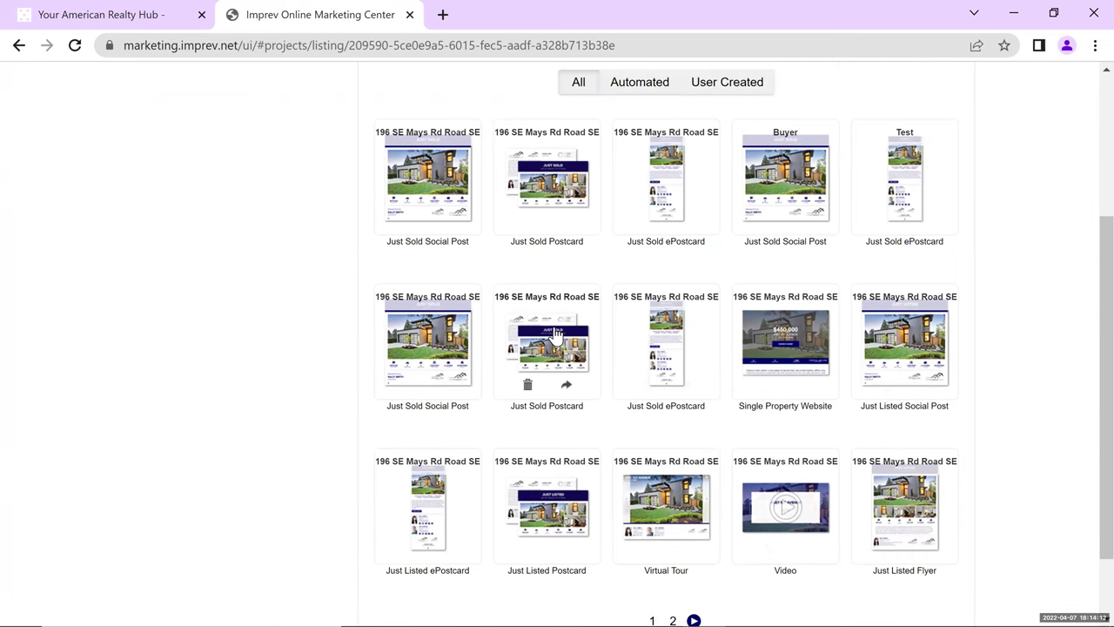
scroll(548, 335, "up", 1)
scroll(544, 359, "up", 1)
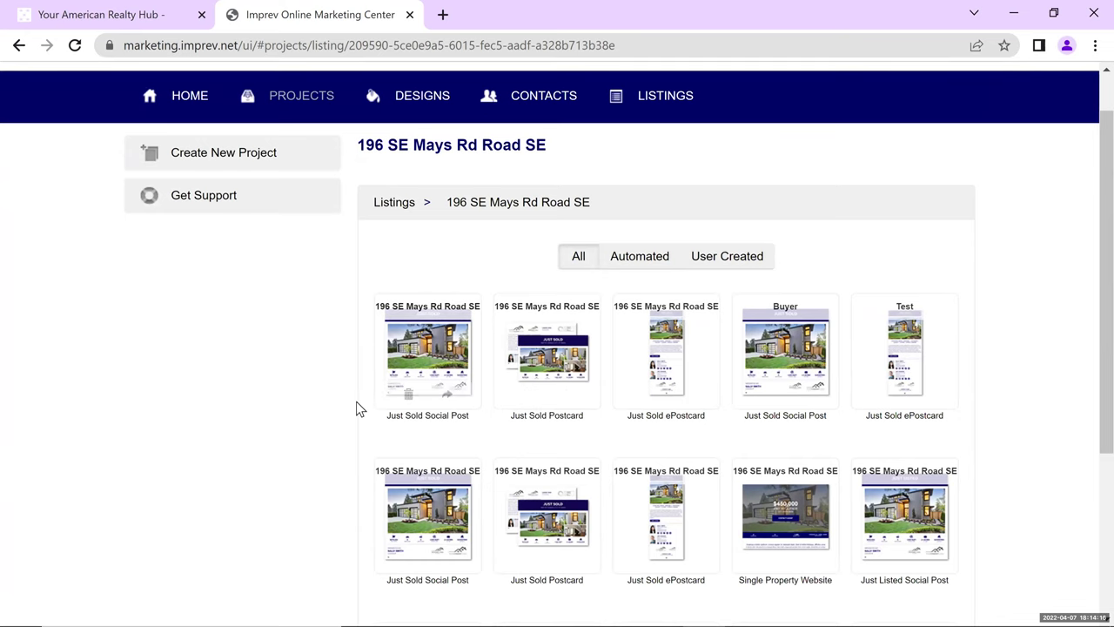
- Download the image of the listing's first Just Sold Social Post project and open the downloaded JPG file
left_click(432, 353)
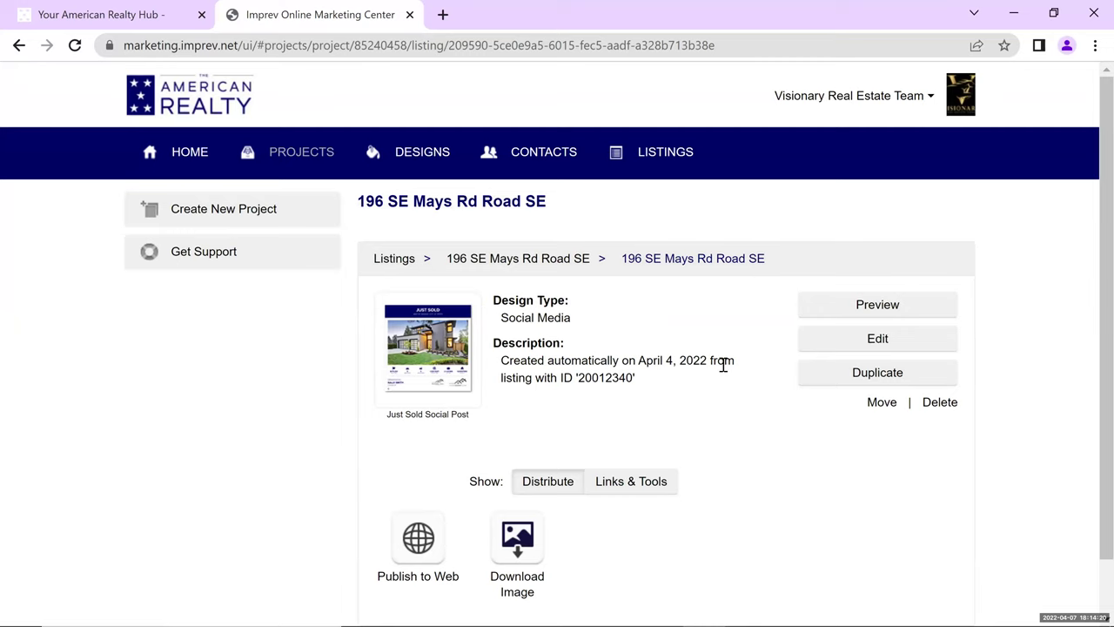
scroll(736, 375, "down", 1)
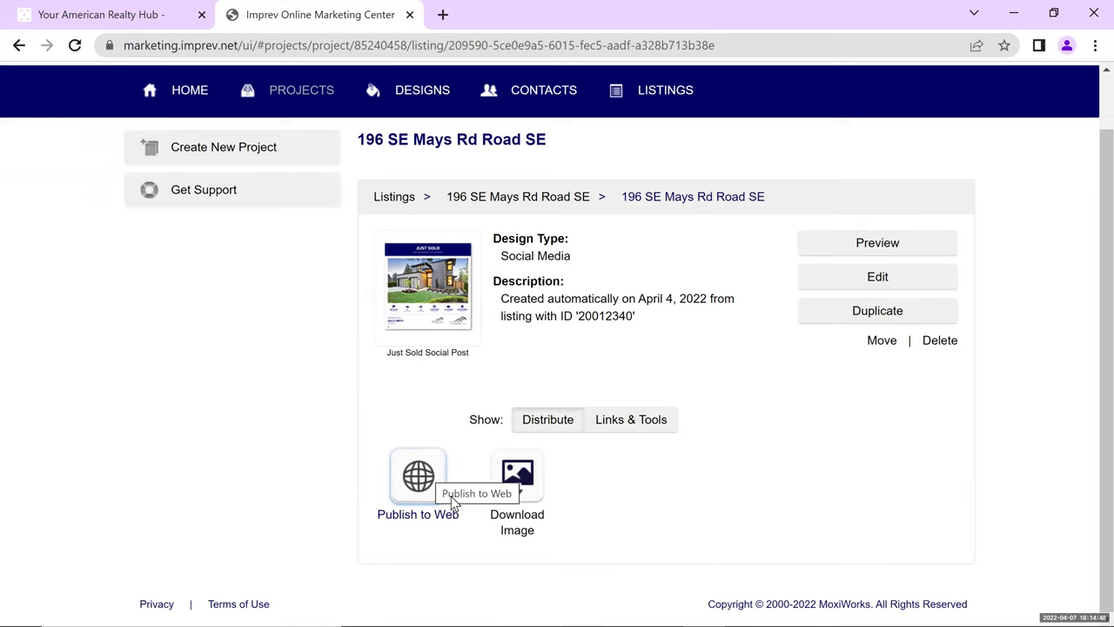
left_click(517, 475)
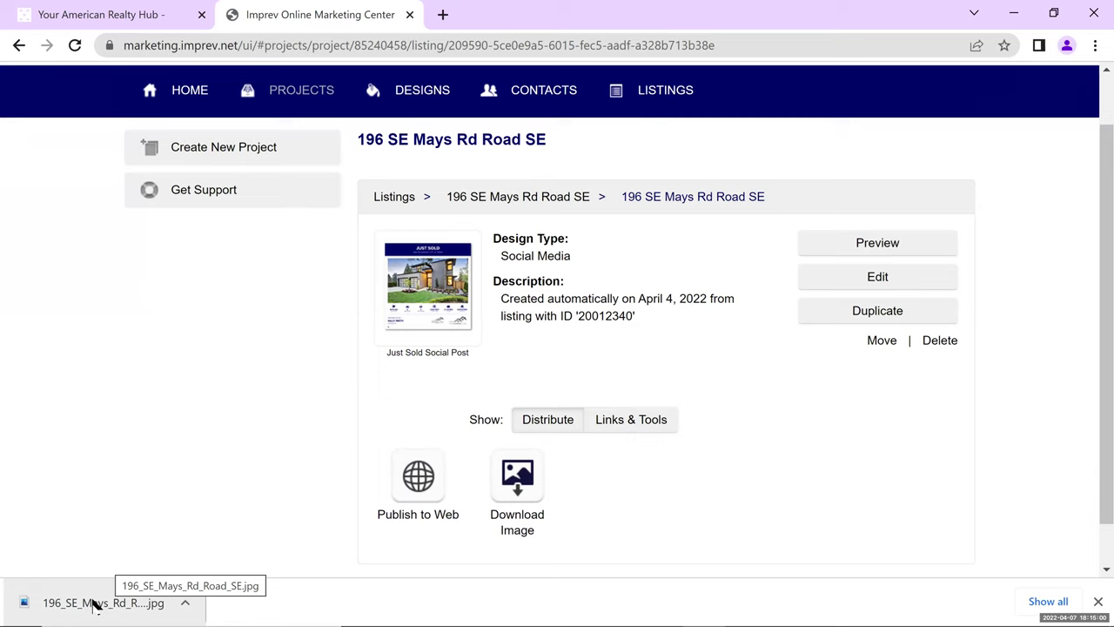
left_click(96, 602)
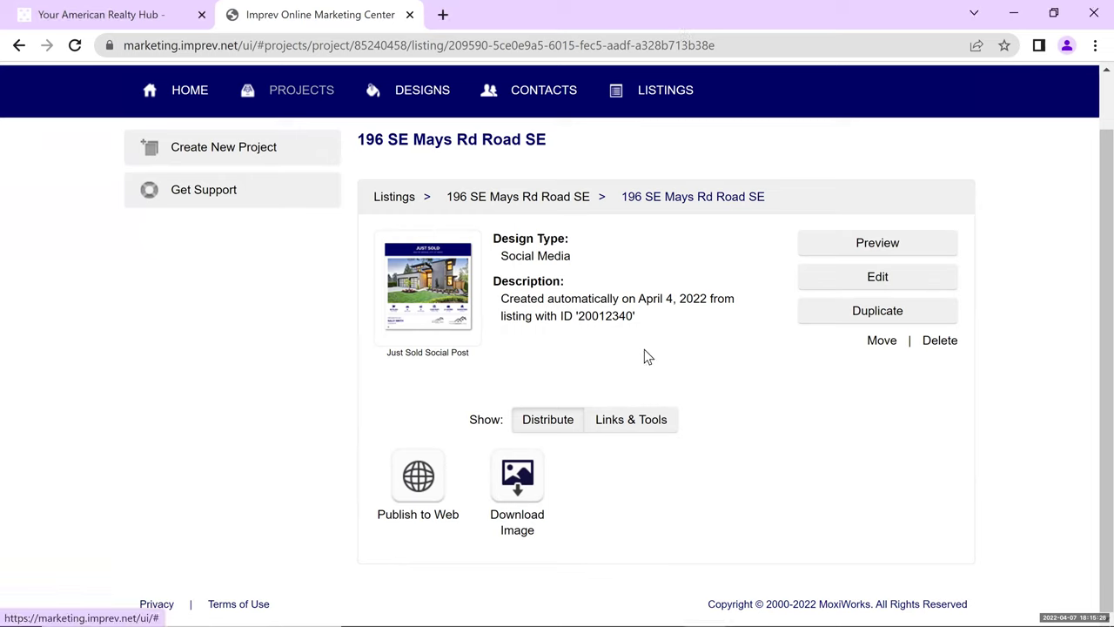
- Edit the Just Sold Social Post project and save its Project Info to continue to the photos
left_click(871, 278)
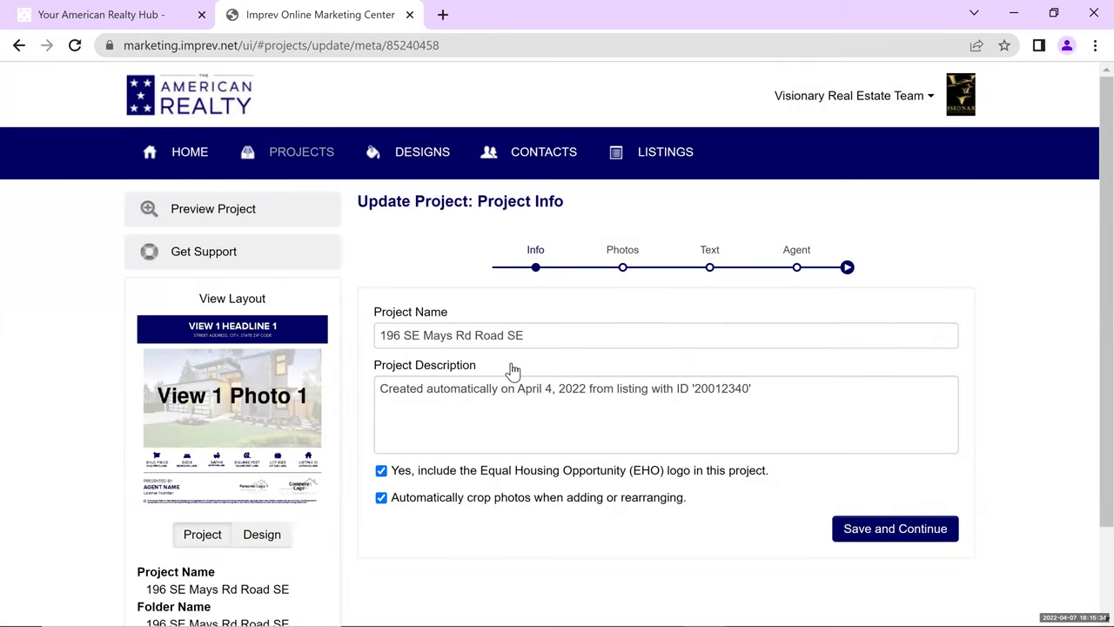
scroll(239, 396, "down", 1)
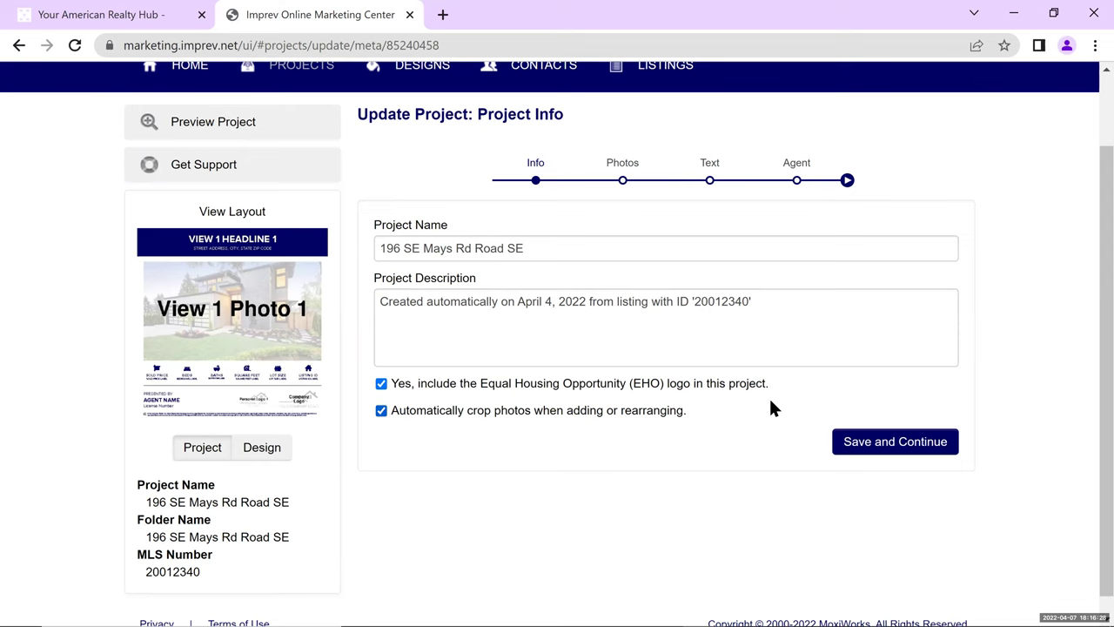
left_click(869, 449)
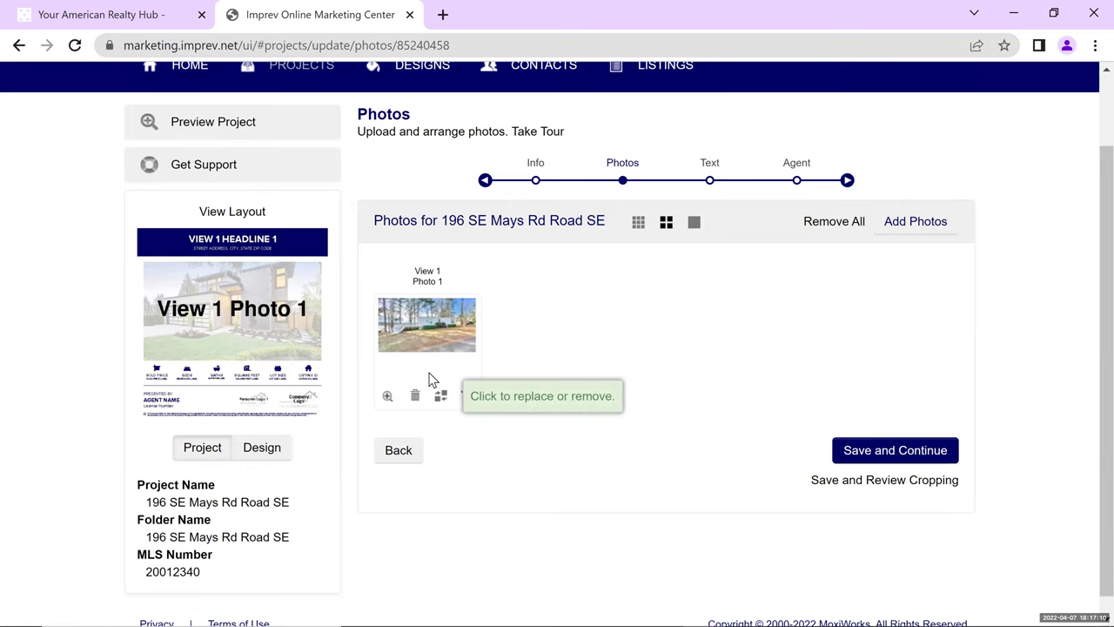
- View the project's View 1 photo enlarged and check which sources are offered for replacing it
left_click(433, 345)
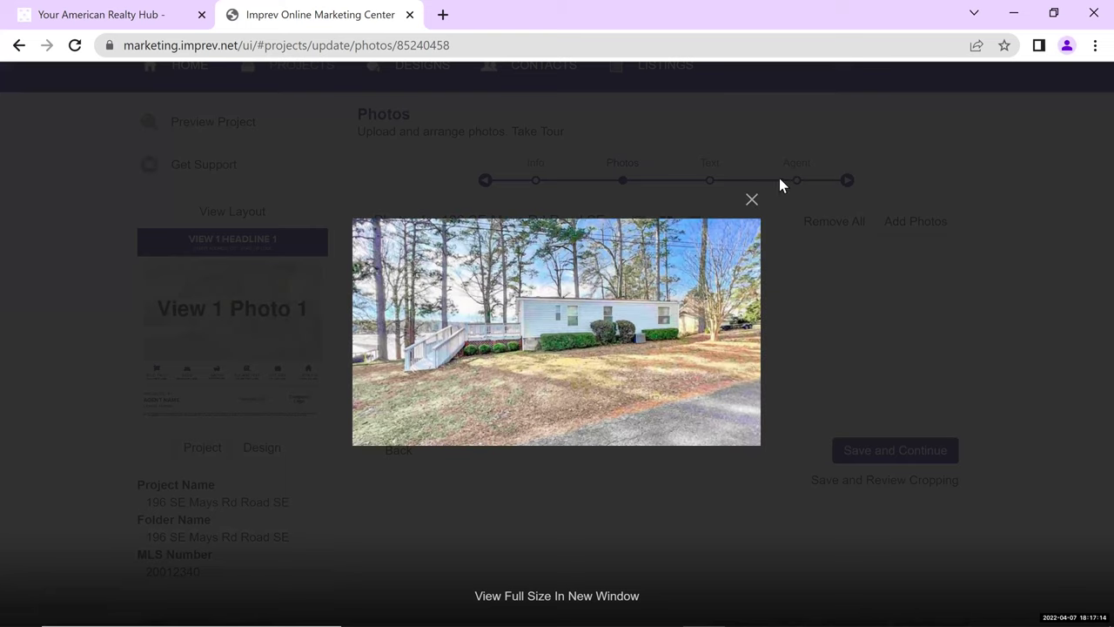
left_click(754, 202)
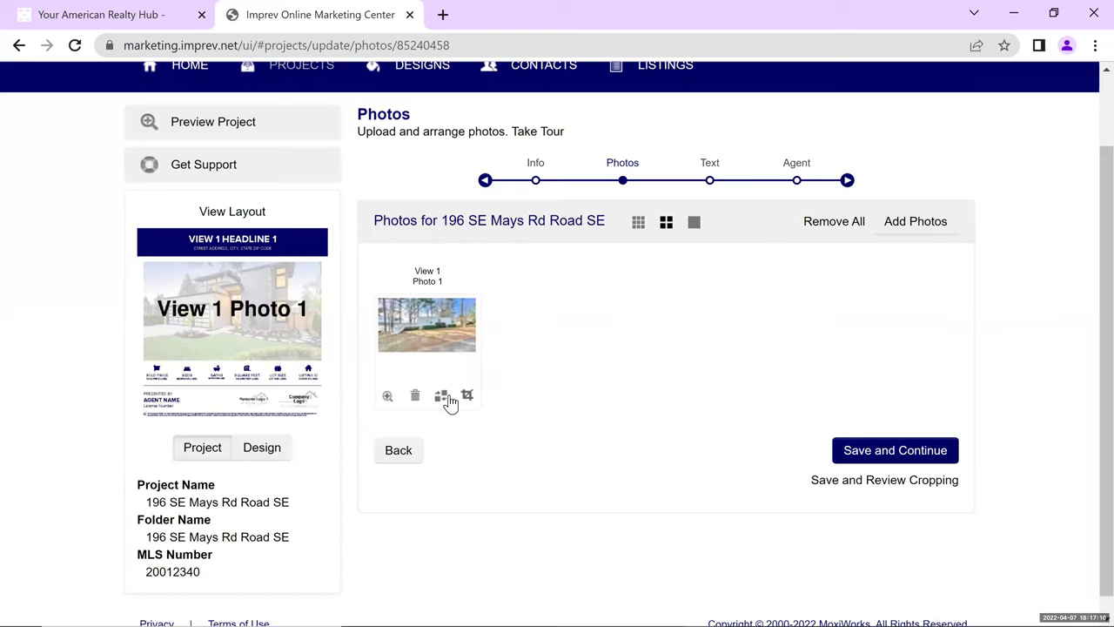
left_click(441, 398)
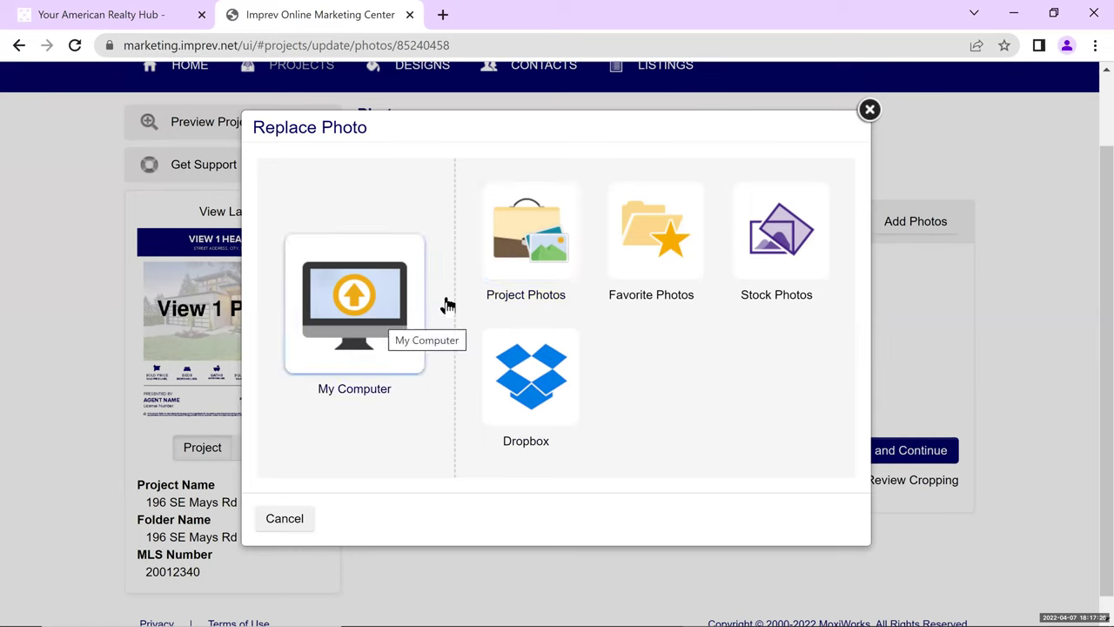
left_click(303, 530)
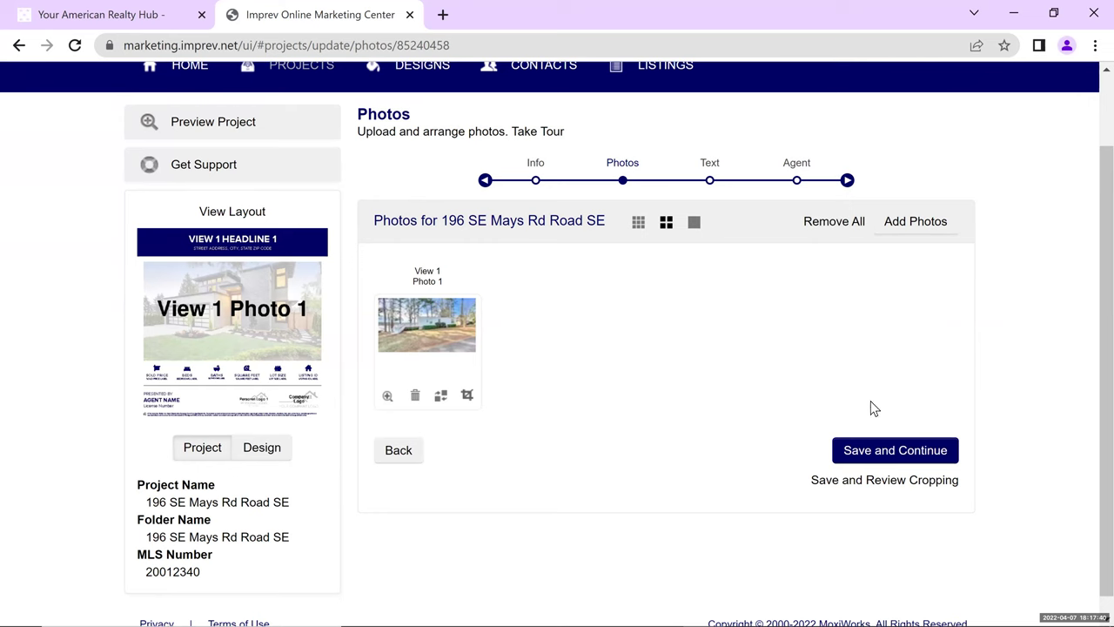
- Save the project photos and review the View 1 text fields, comparing them with the layout preview
left_click(900, 451)
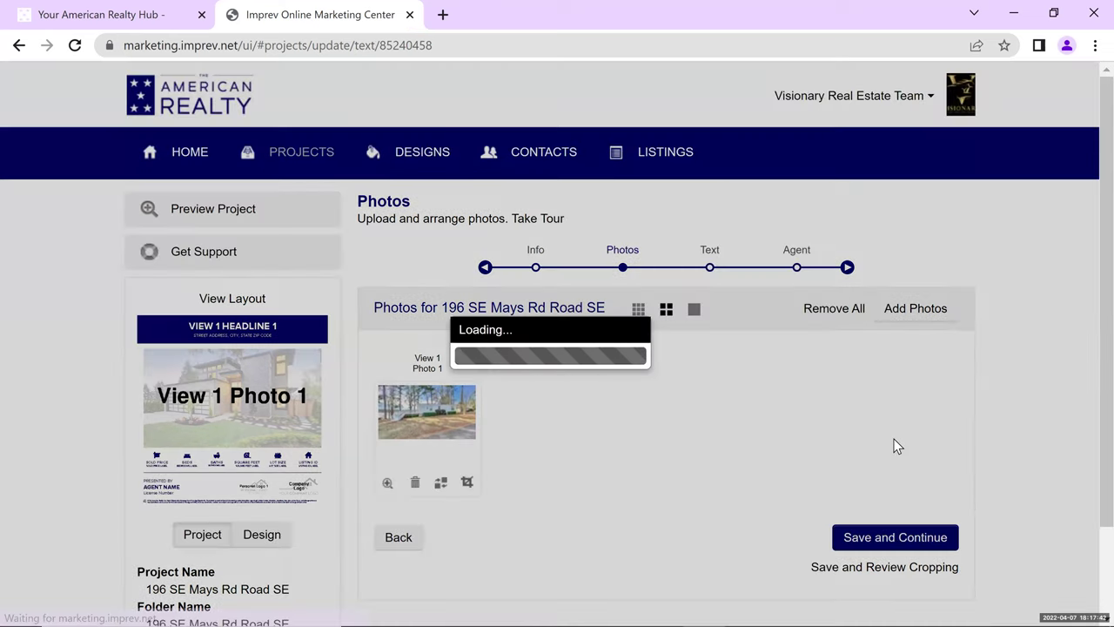
scroll(775, 352, "down", 1)
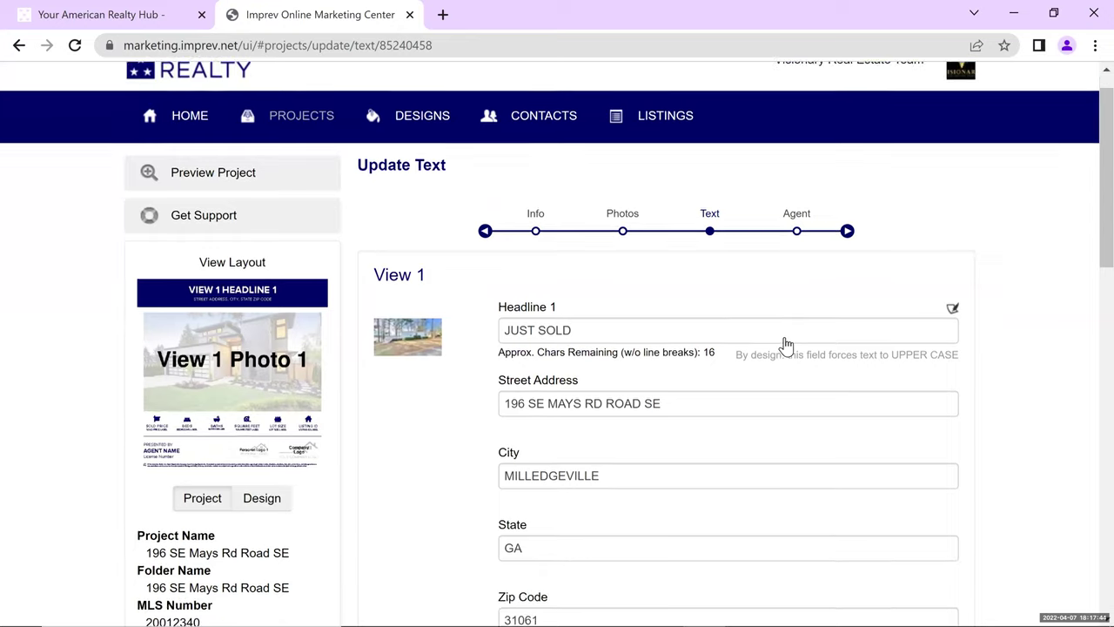
scroll(799, 348, "down", 1)
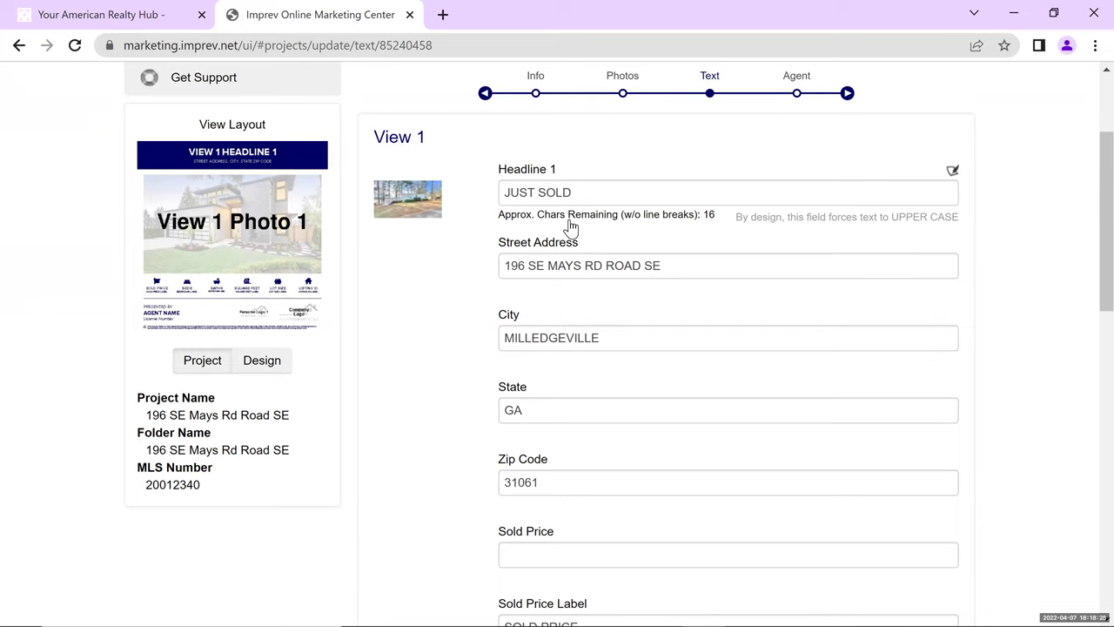
left_click(244, 258)
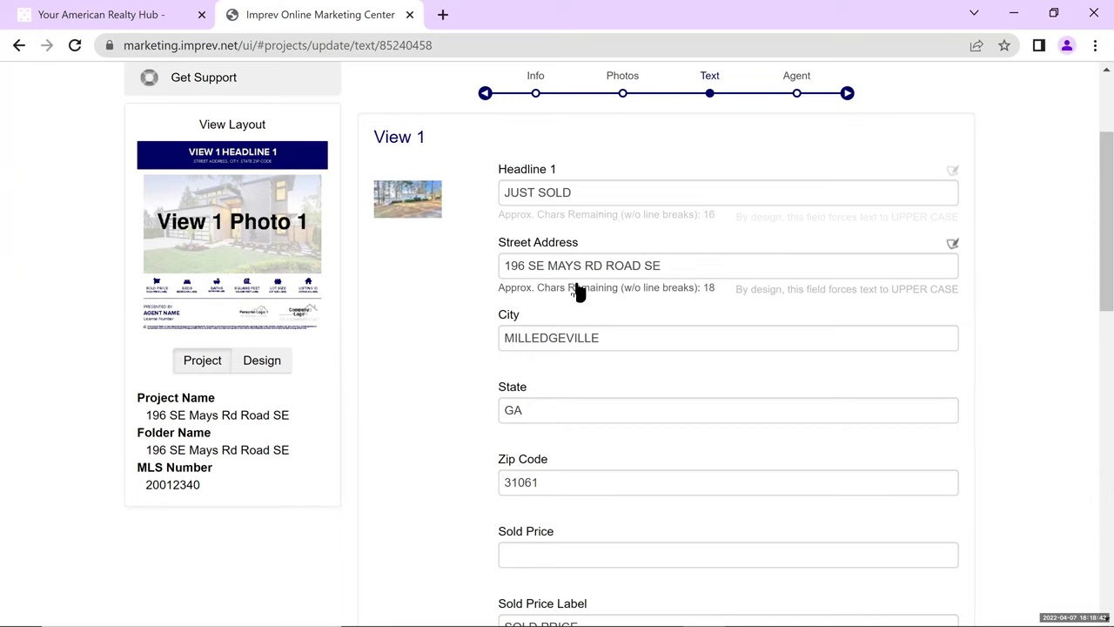
scroll(579, 290, "down", 2)
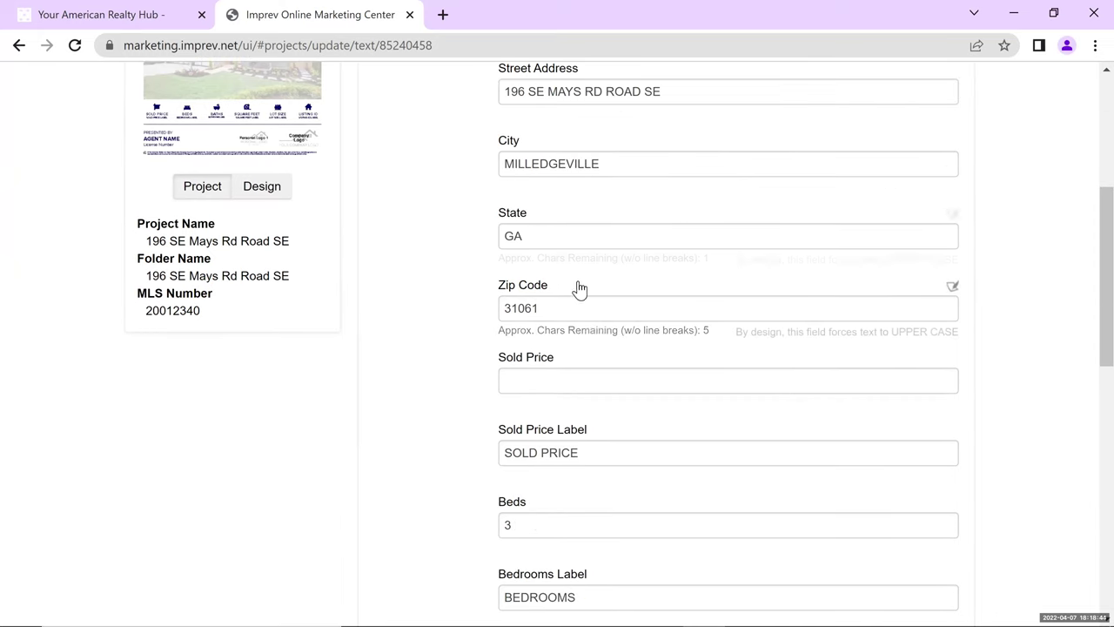
scroll(579, 296, "down", 1)
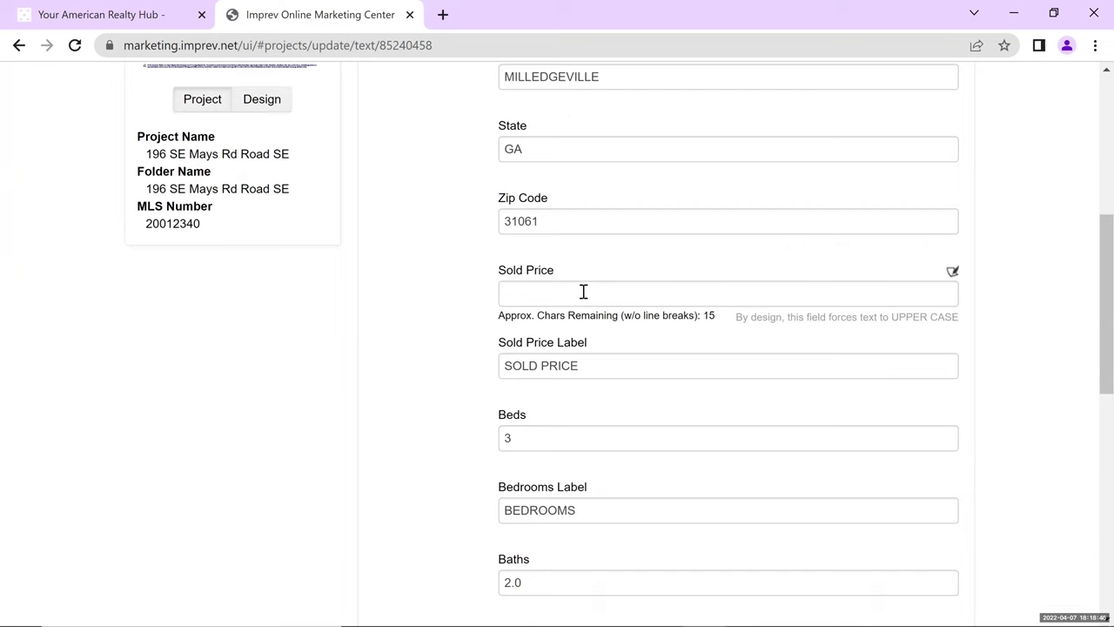
scroll(587, 293, "down", 1)
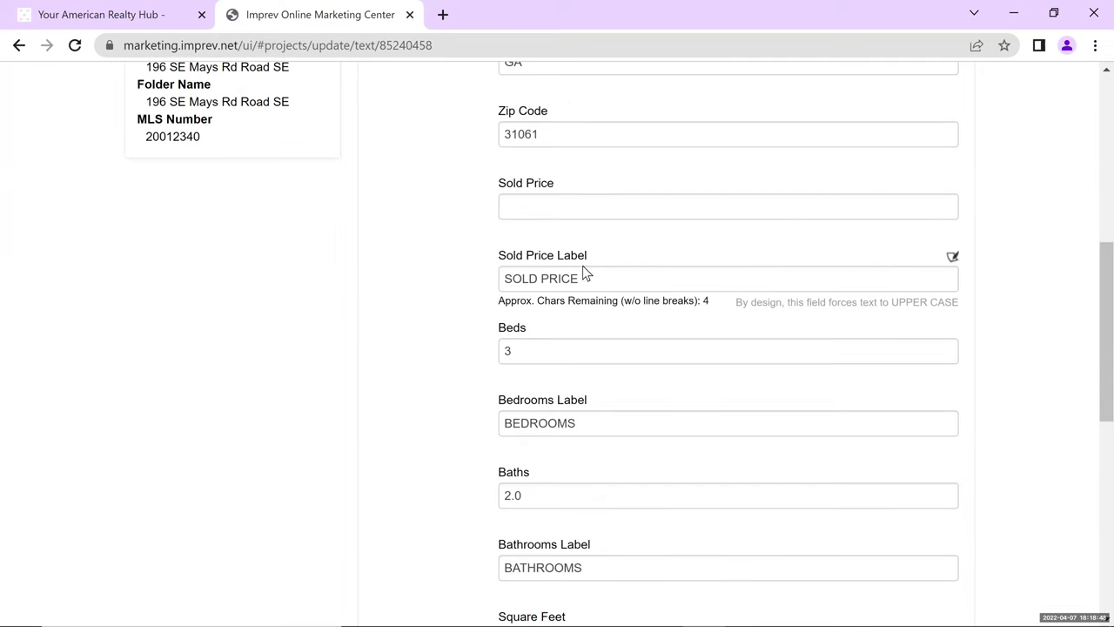
scroll(574, 285, "up", 4)
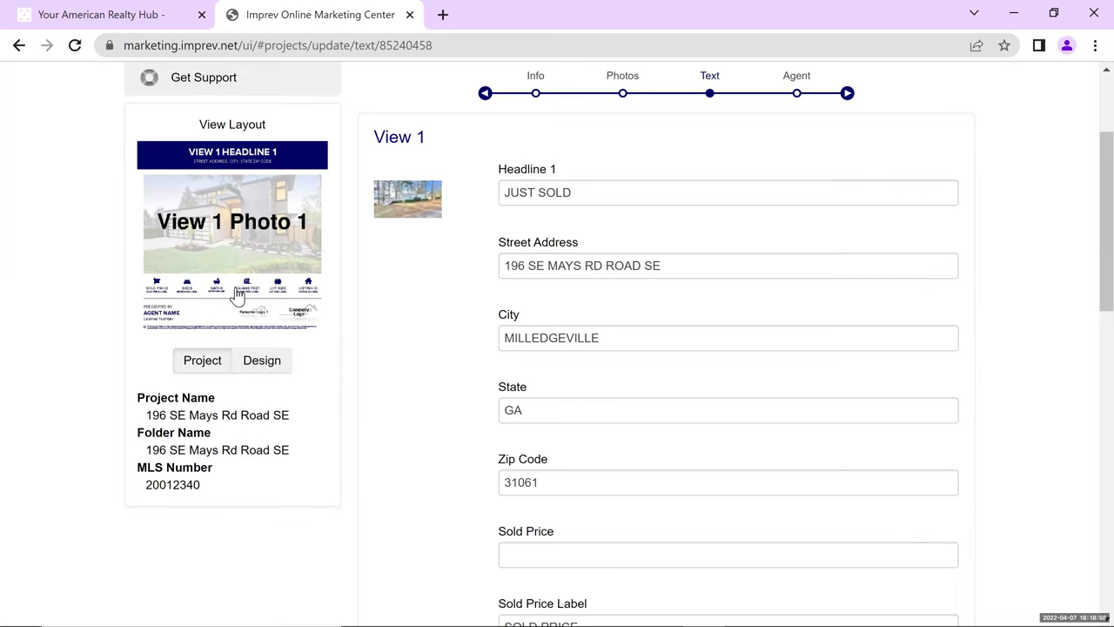
scroll(575, 365, "down", 3)
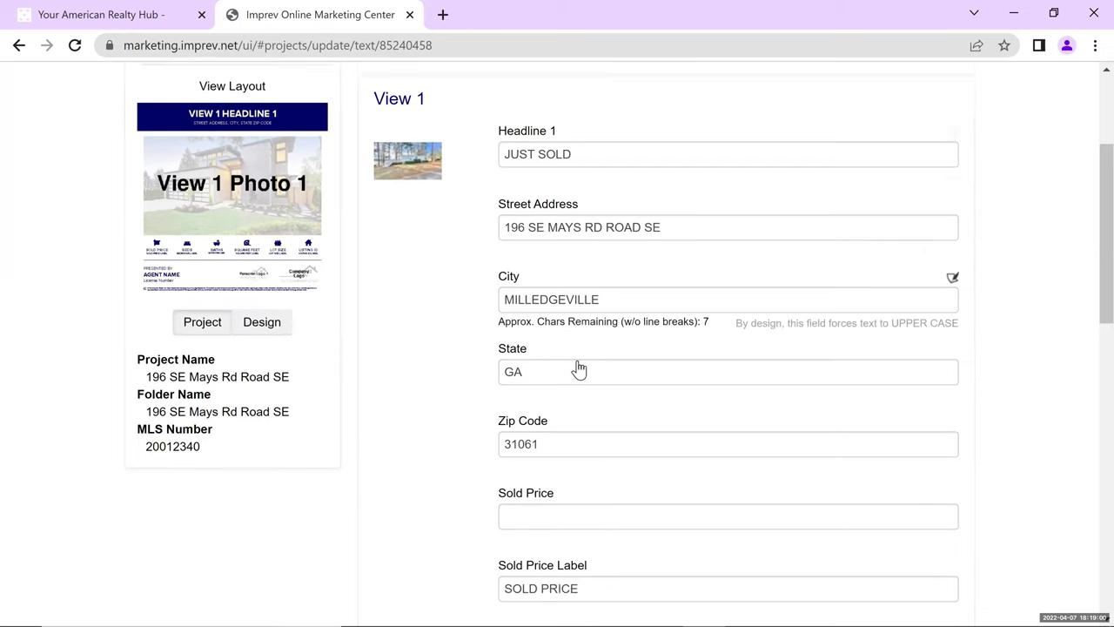
- Set the Square Feet Label of View 1 to SQUARE FEET
scroll(452, 432, "up", 3)
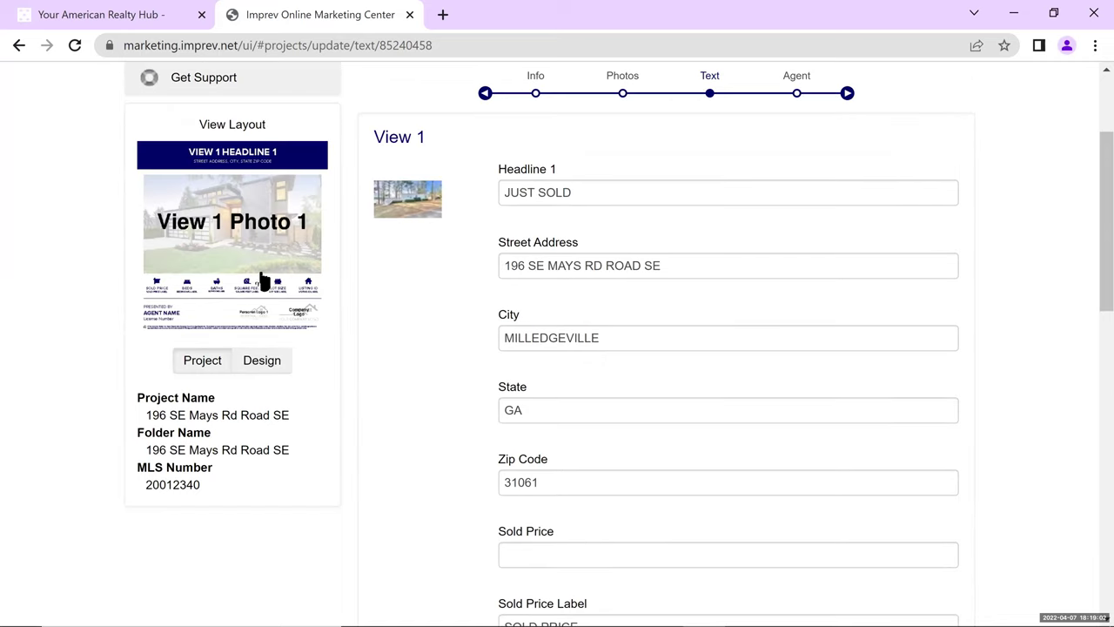
scroll(619, 366, "down", 4)
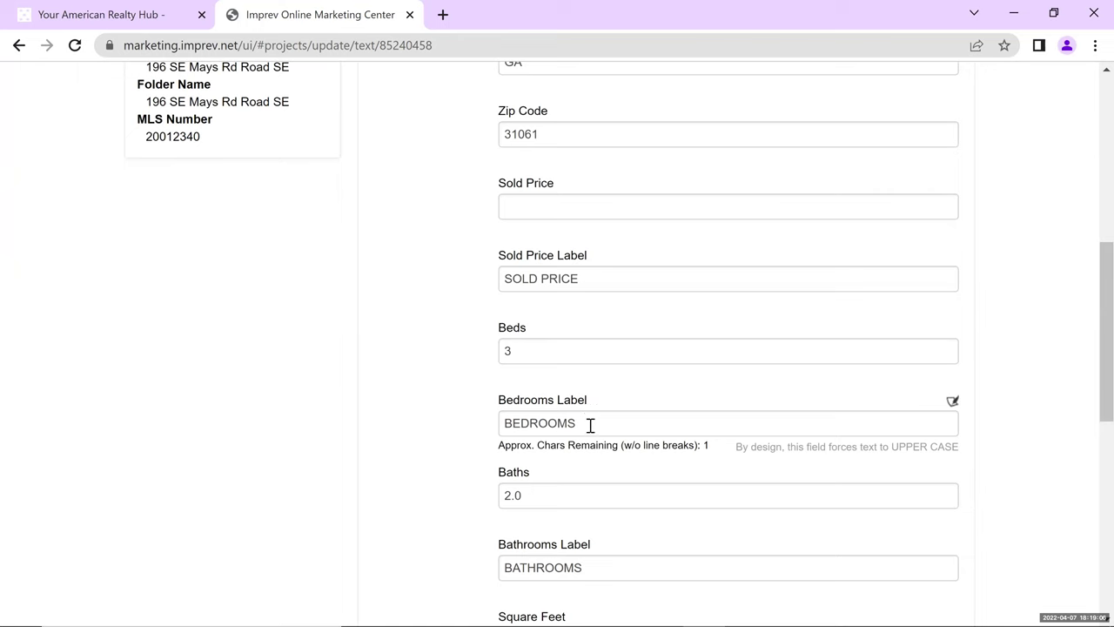
scroll(589, 425, "down", 1)
scroll(566, 339, "down", 1)
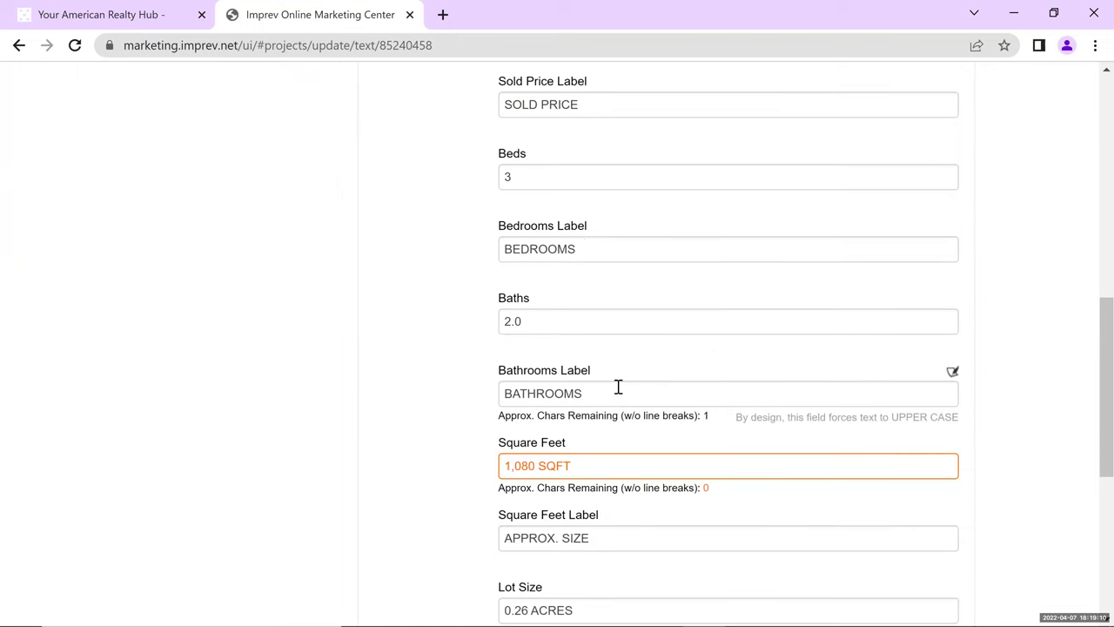
scroll(618, 386, "down", 2)
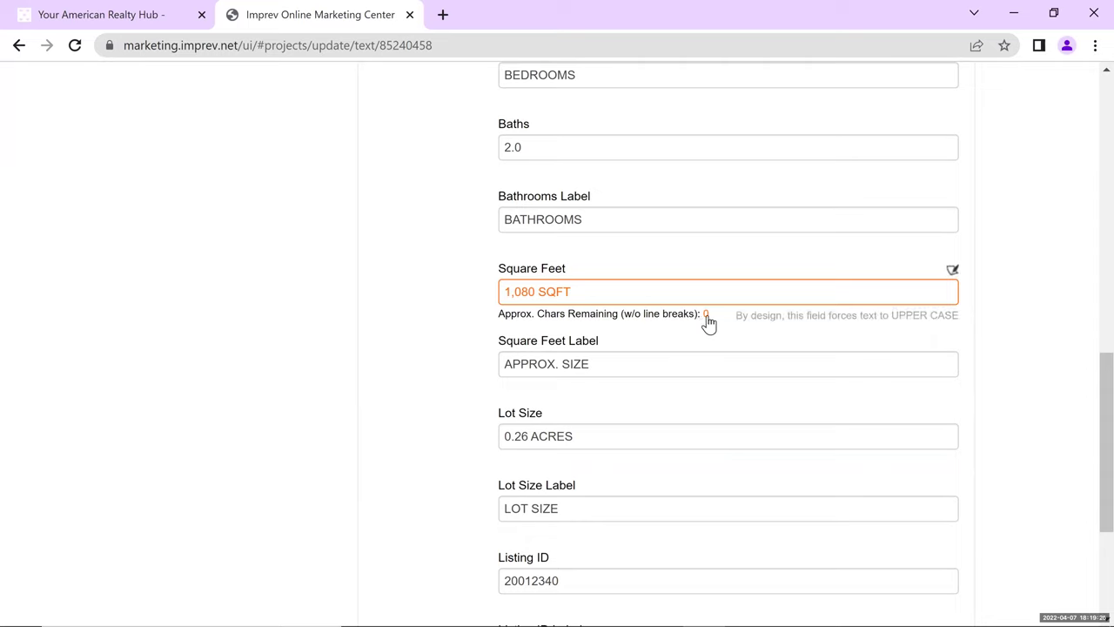
left_click(613, 286)
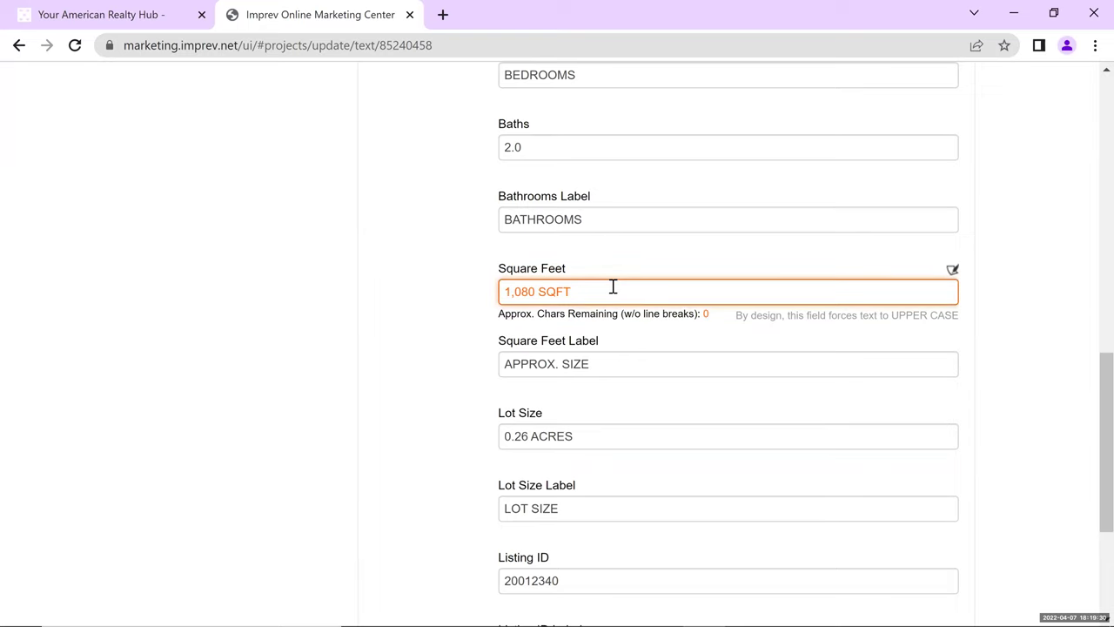
key("Tab")
type("UYFOFBVWE")
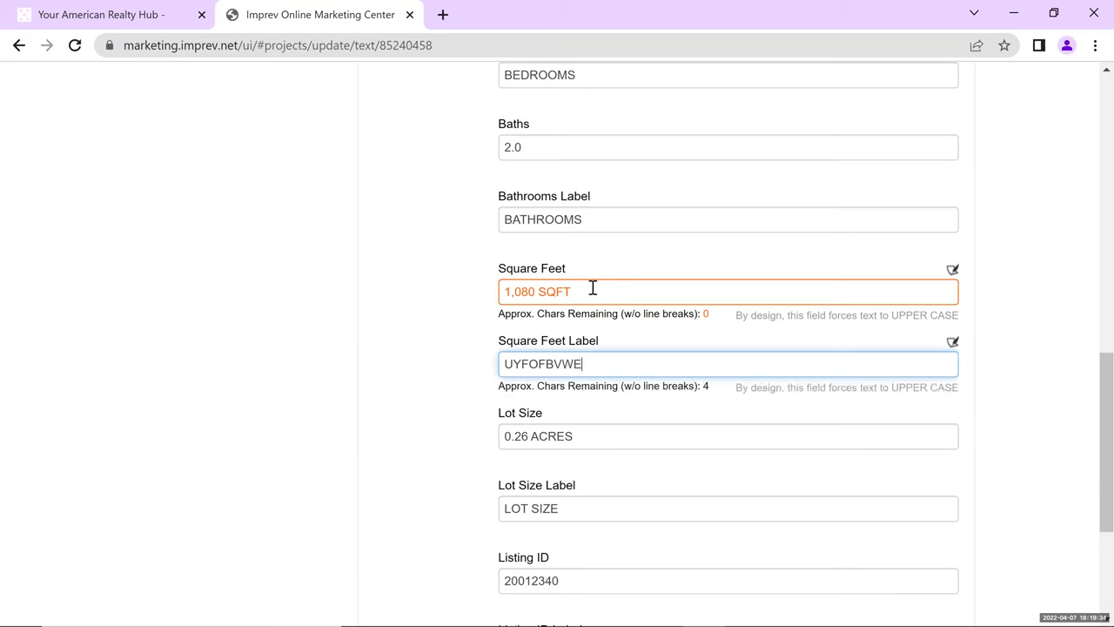
left_click_drag(597, 366, 454, 383)
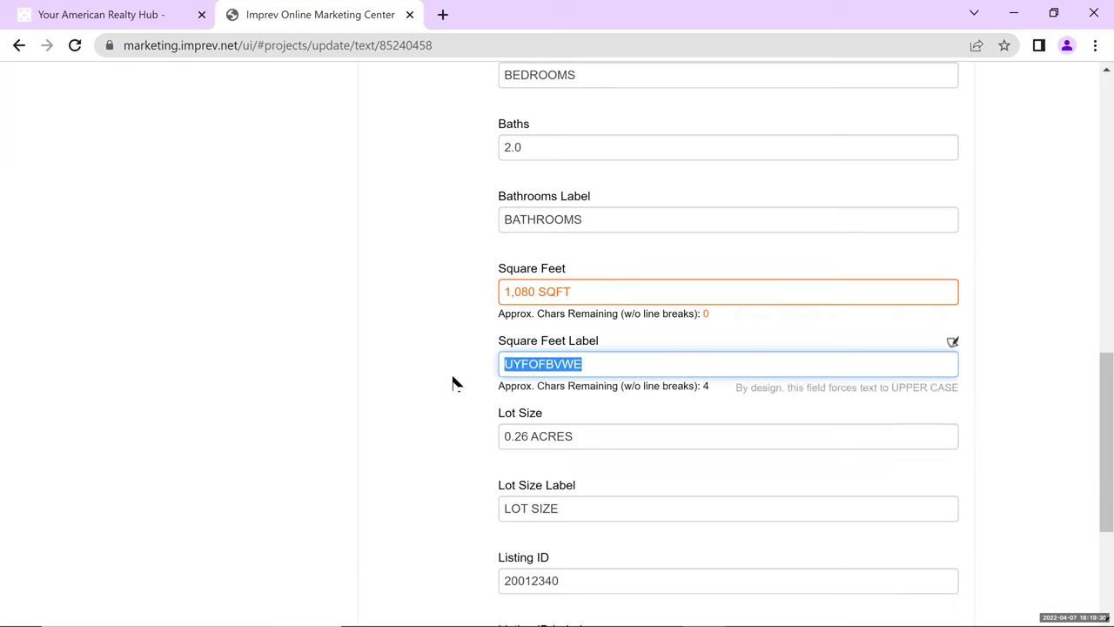
type("SQUARE FEET")
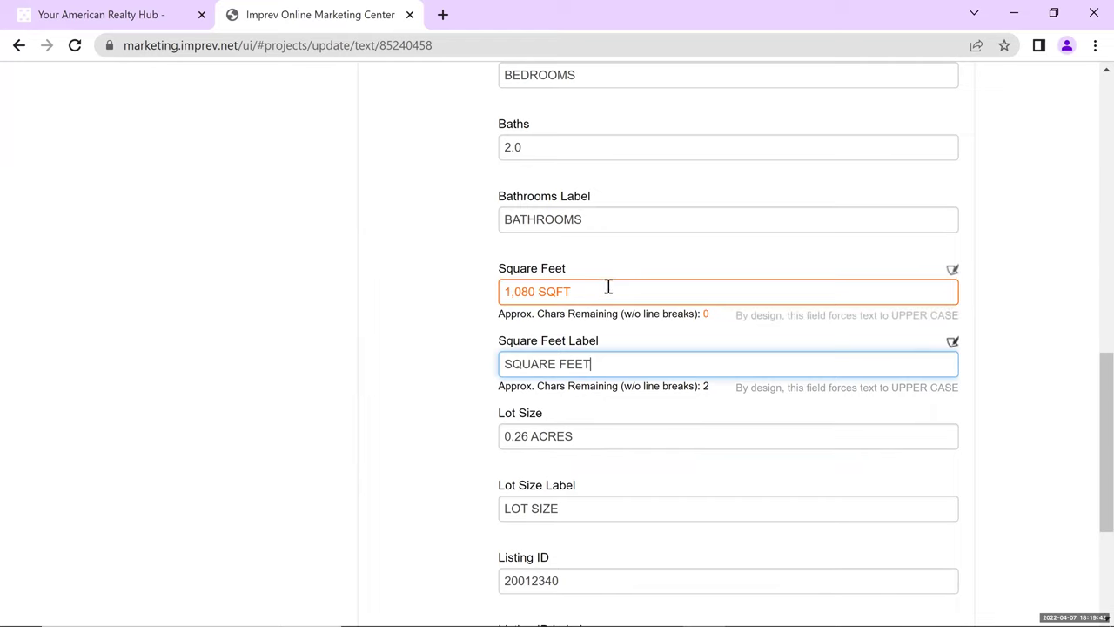
- Examine the Square Feet text and review the remaining View 1 fields from Lot Size through Presented By
left_click(603, 289)
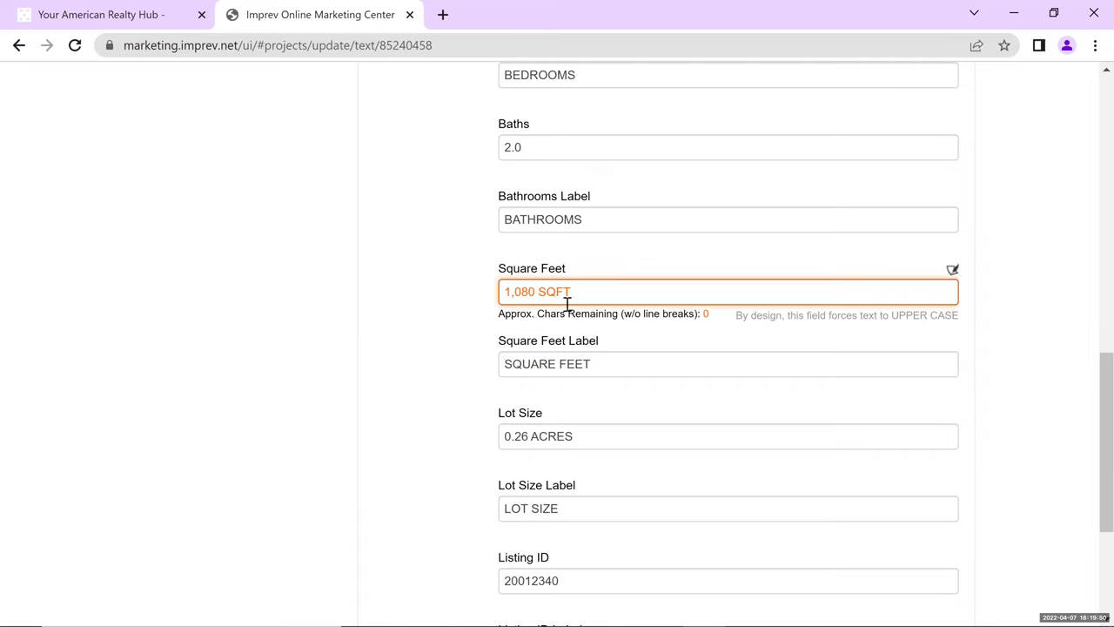
left_click(514, 292)
left_click_drag(547, 292, 557, 292)
left_click(576, 292)
scroll(584, 353, "down", 1)
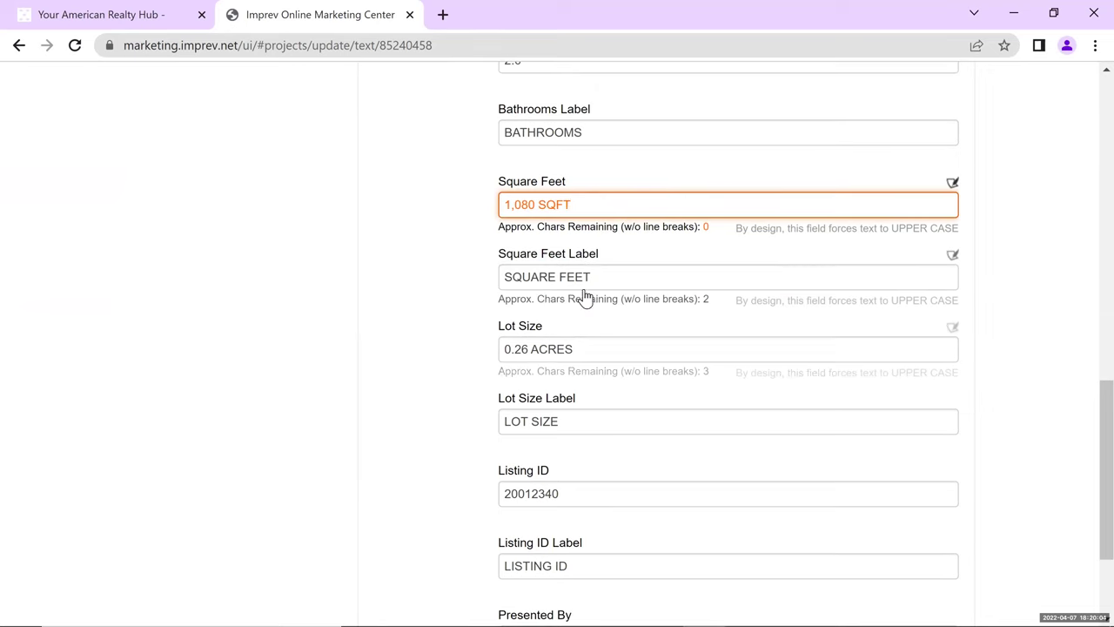
scroll(583, 352, "down", 1)
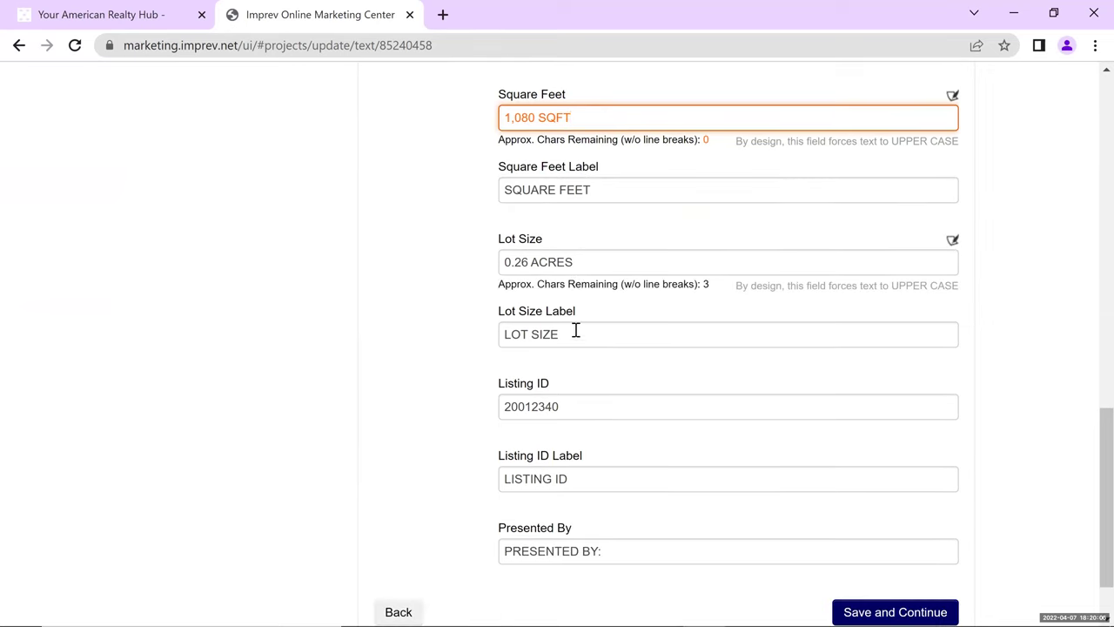
scroll(576, 328, "down", 1)
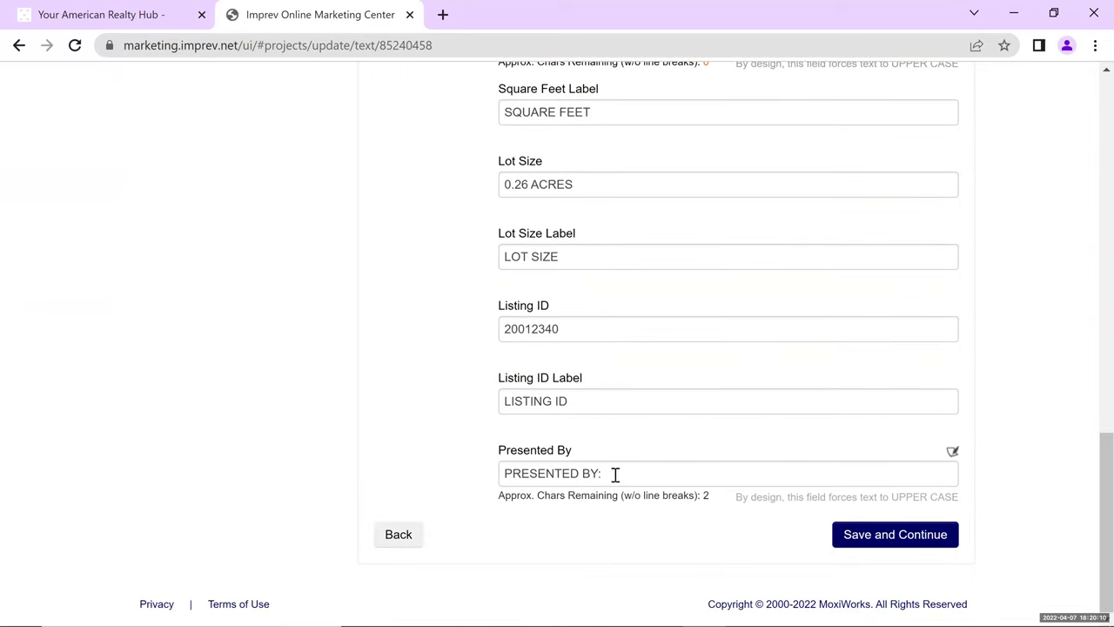
- Change the Presented By text of View 1 to SOLD BY:
scroll(193, 337, "up", 6)
scroll(122, 303, "up", 5)
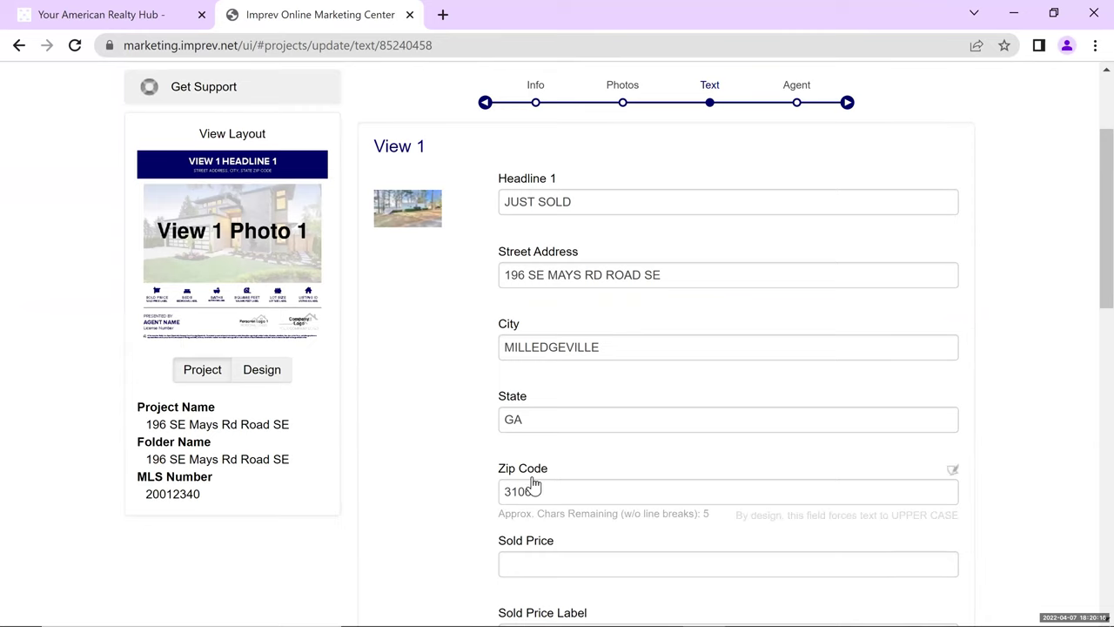
scroll(529, 485, "down", 9)
scroll(564, 482, "down", 1)
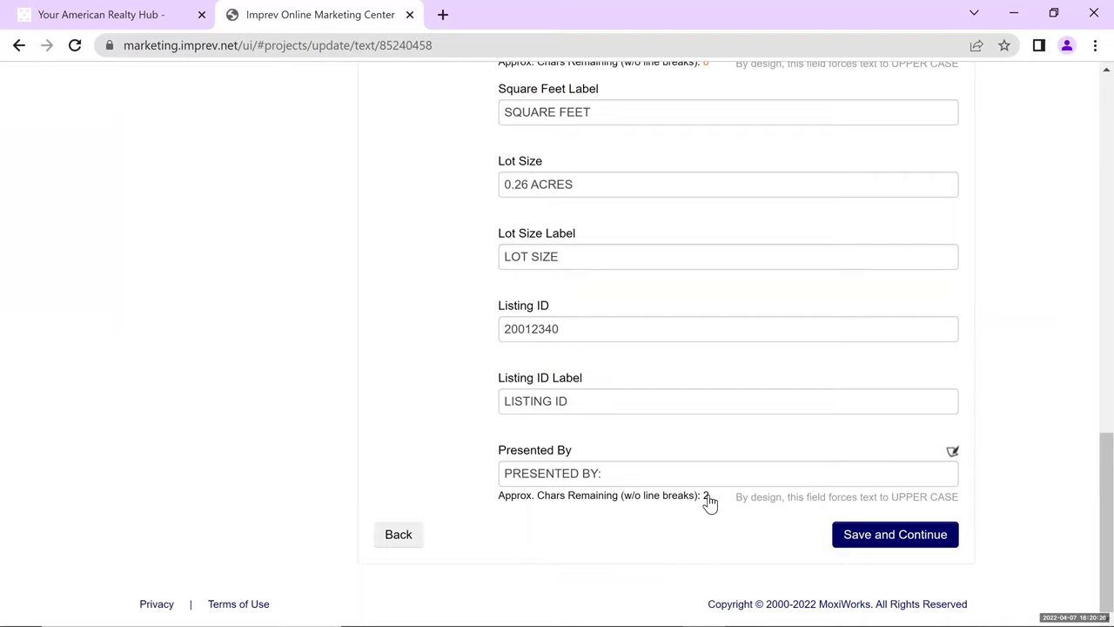
left_click_drag(583, 474, 478, 497)
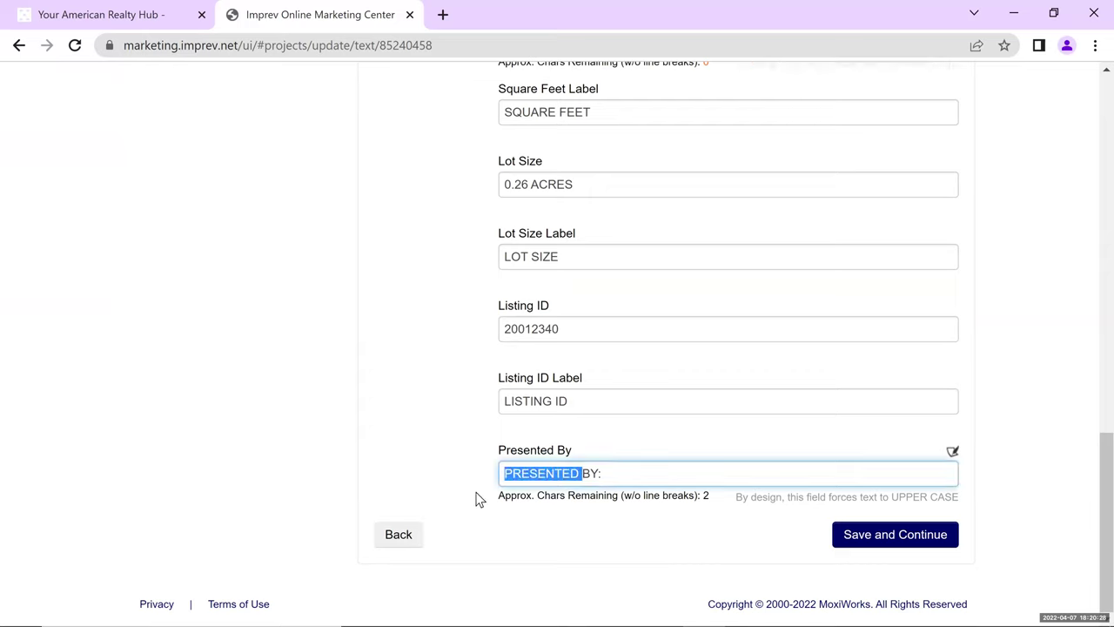
type("SOLD")
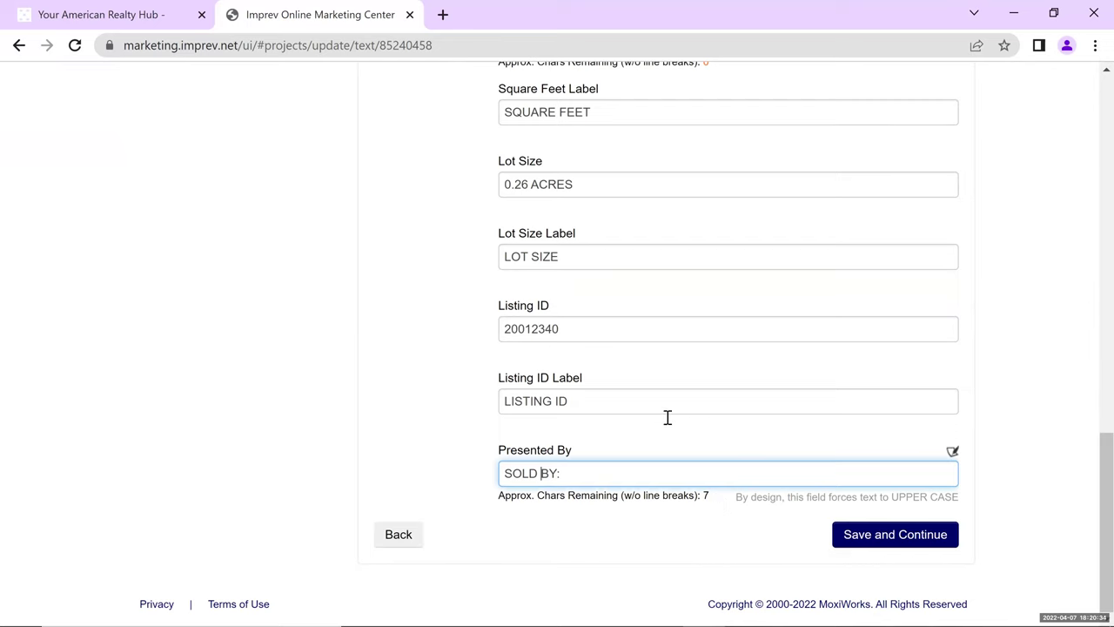
- Save the project's text and agent info and acknowledge the publishing reminder
left_click(883, 535)
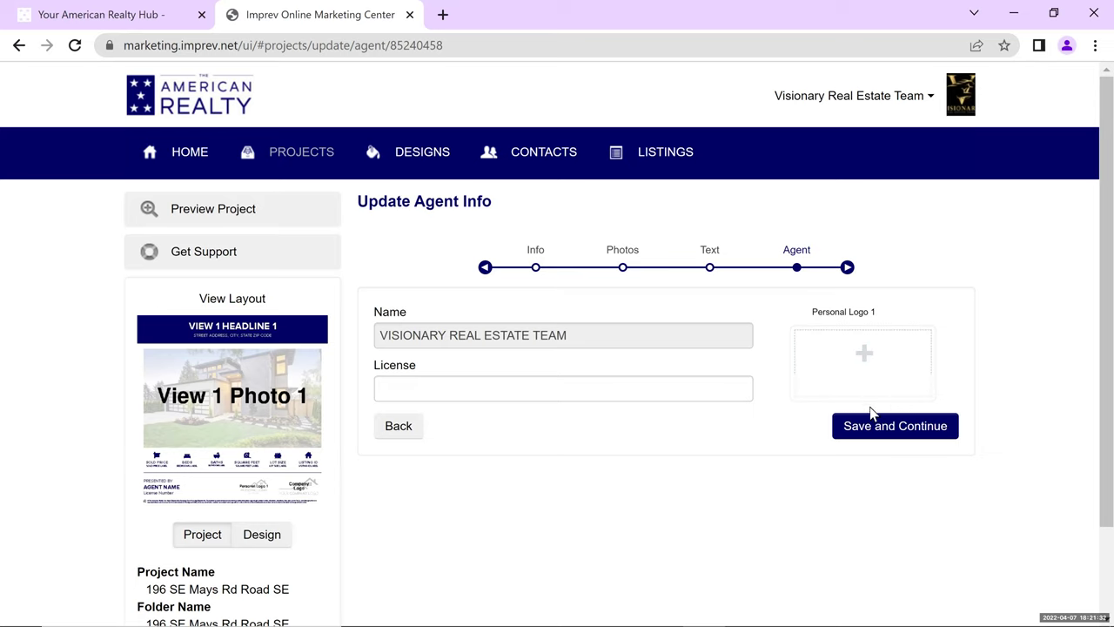
left_click(852, 431)
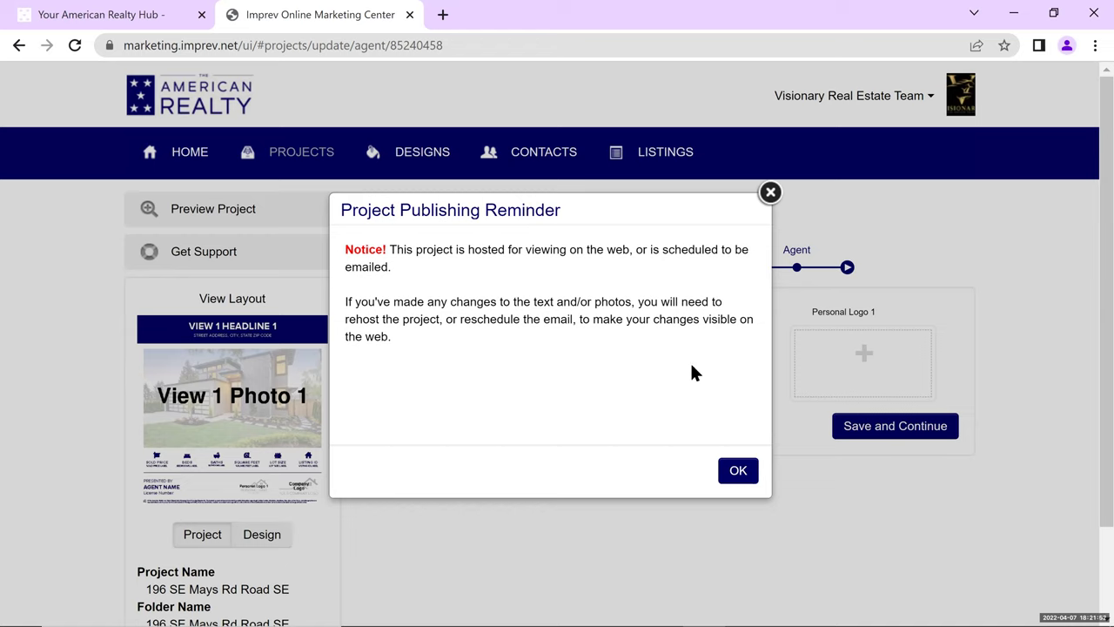
left_click(737, 471)
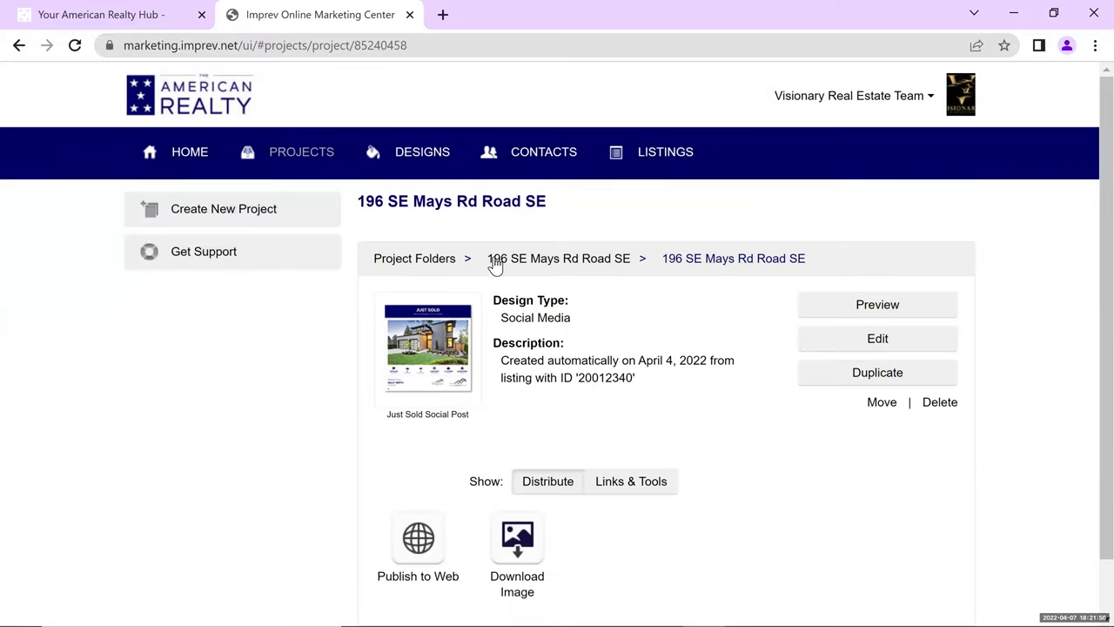
- Preview the edited Just Sold Social Post, then download its image and open the JPG file
scroll(487, 384, "down", 1)
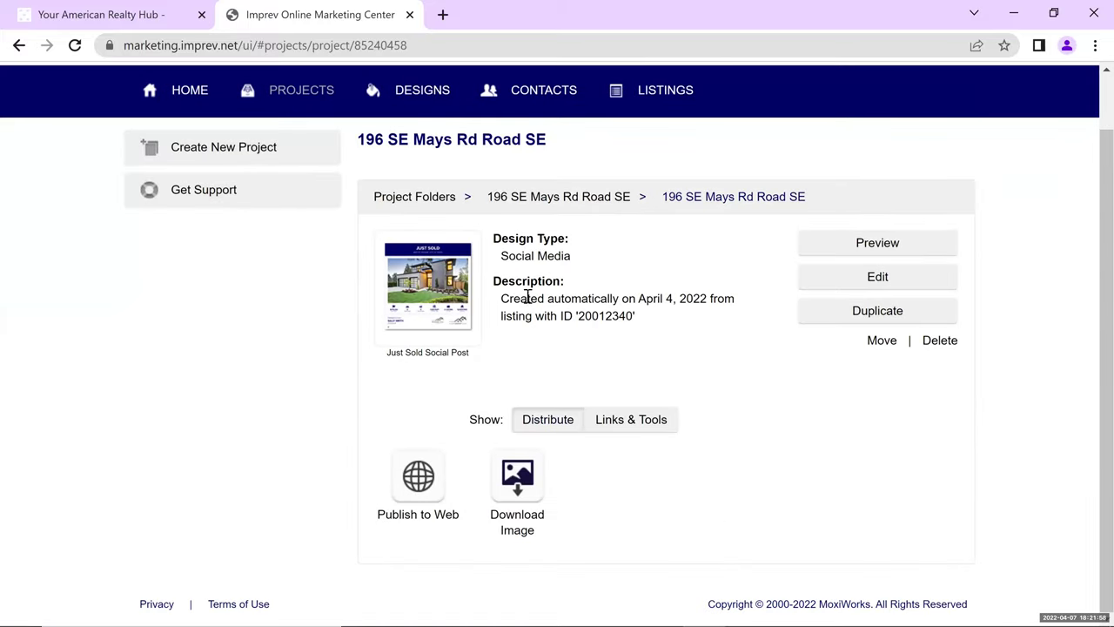
left_click(876, 250)
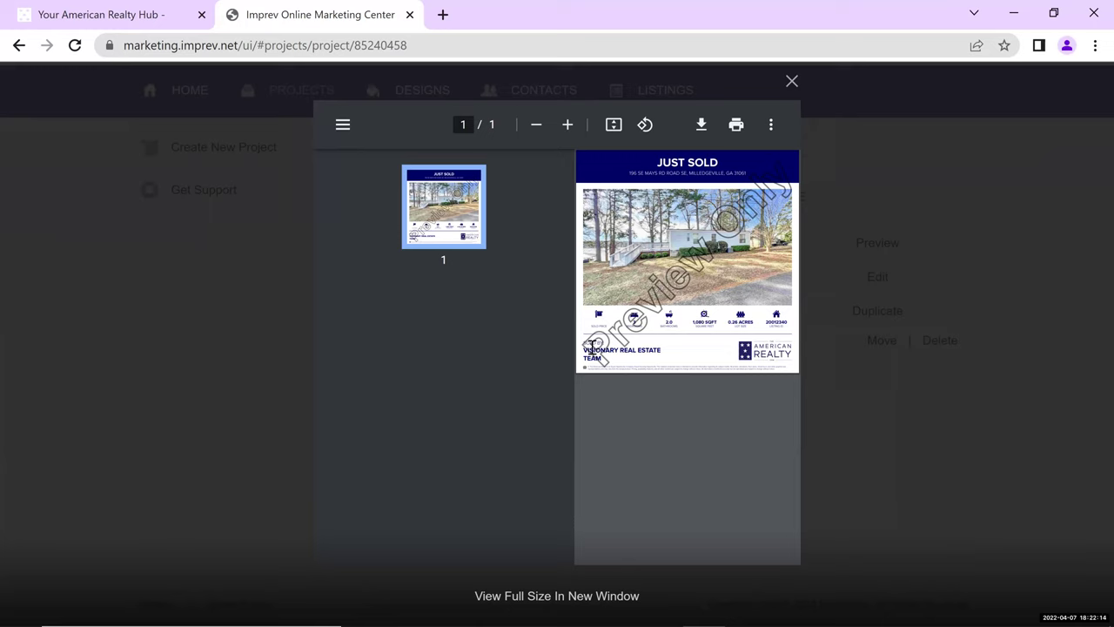
left_click(790, 82)
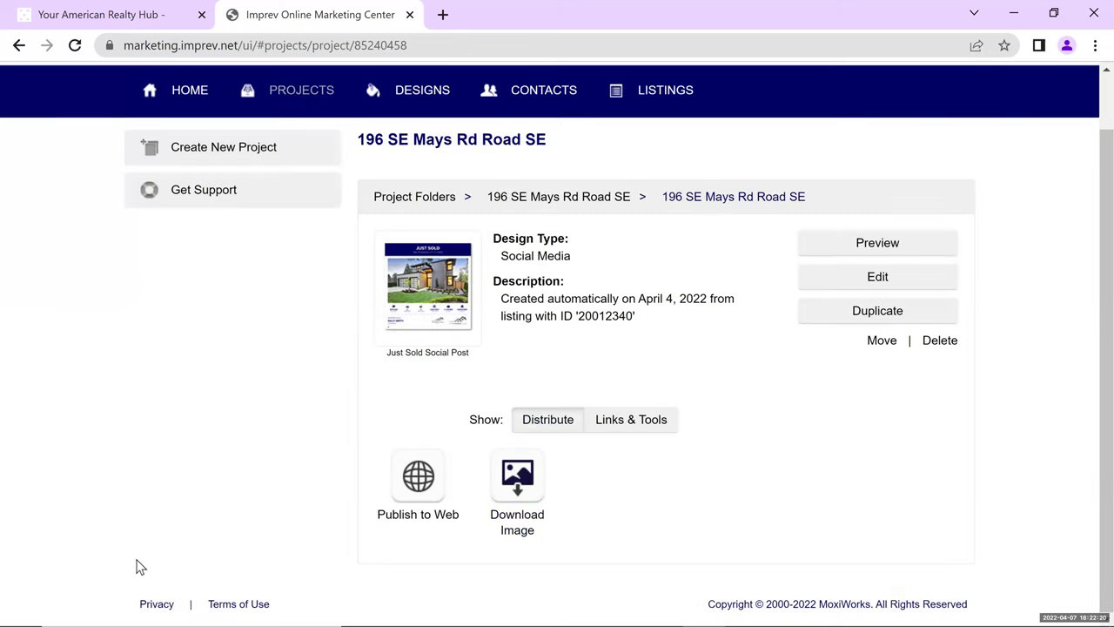
left_click(510, 462)
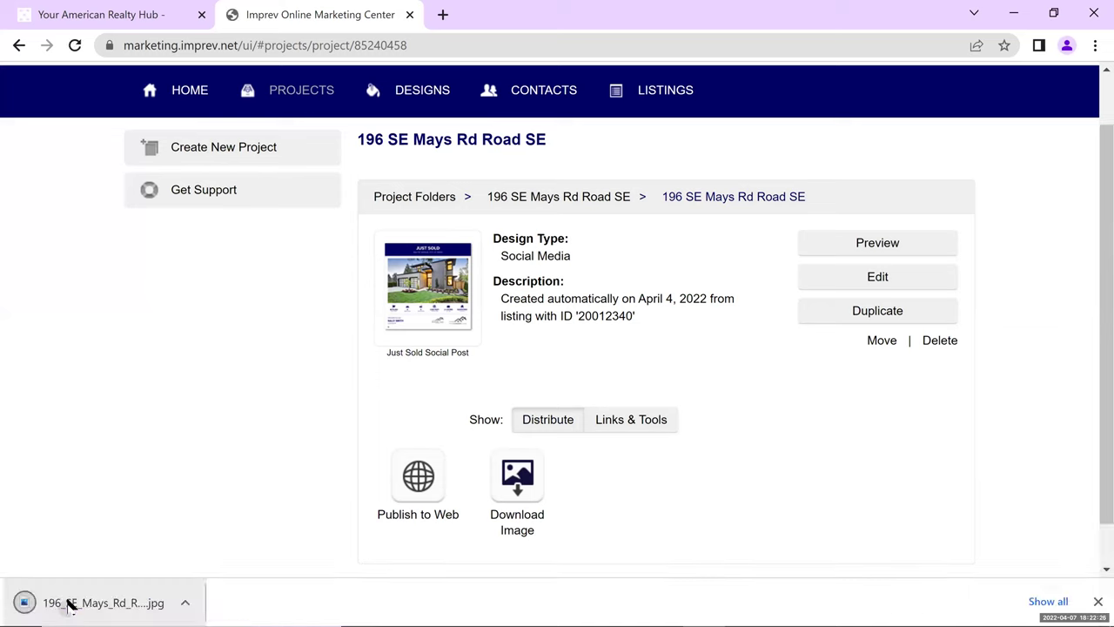
left_click(71, 604)
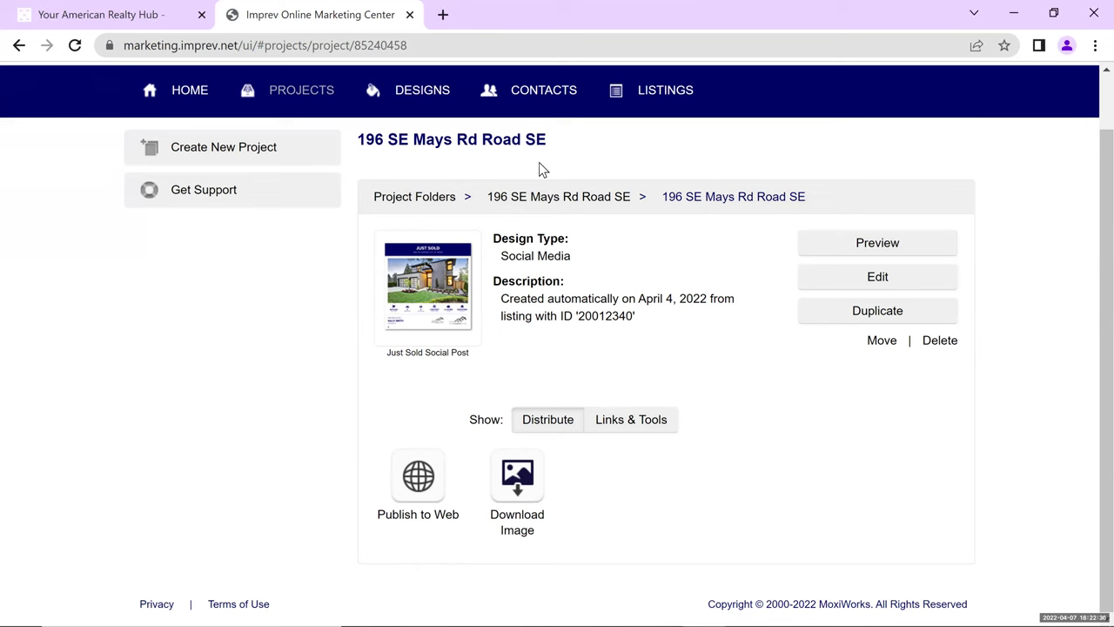
- Return to the project folders, start a new project and browse all three pages of recent designs
left_click(405, 196)
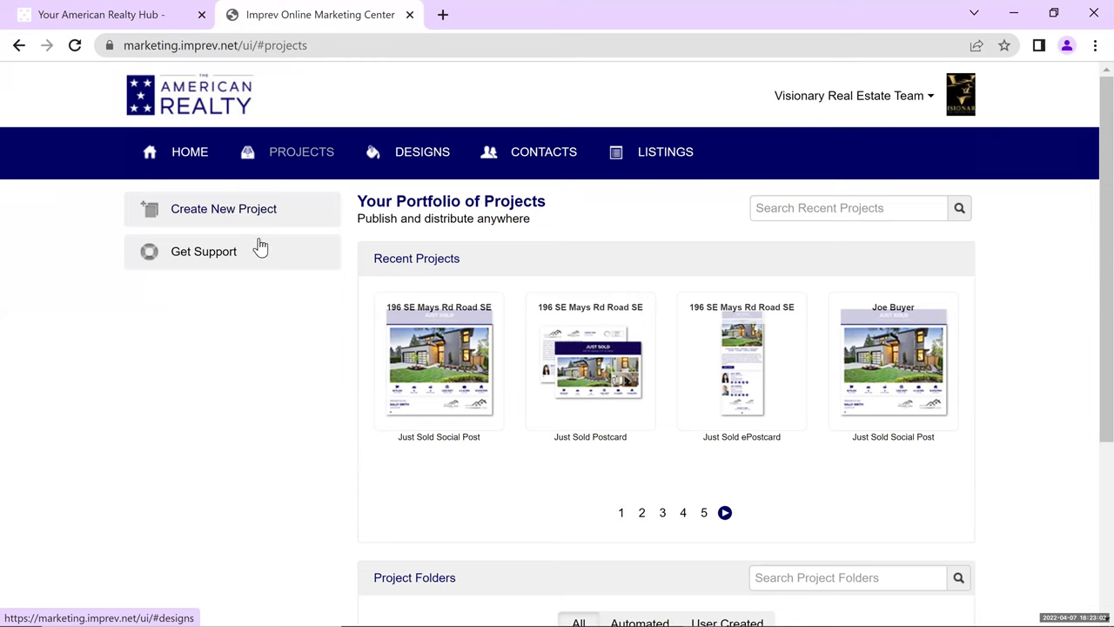
left_click(223, 213)
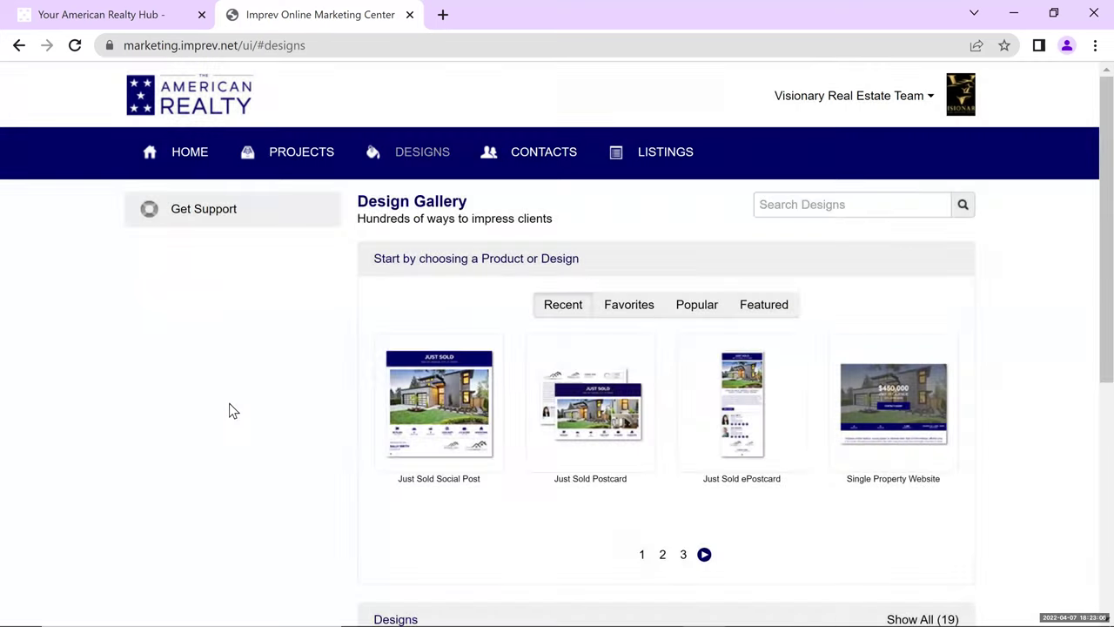
mouse_move(940, 402)
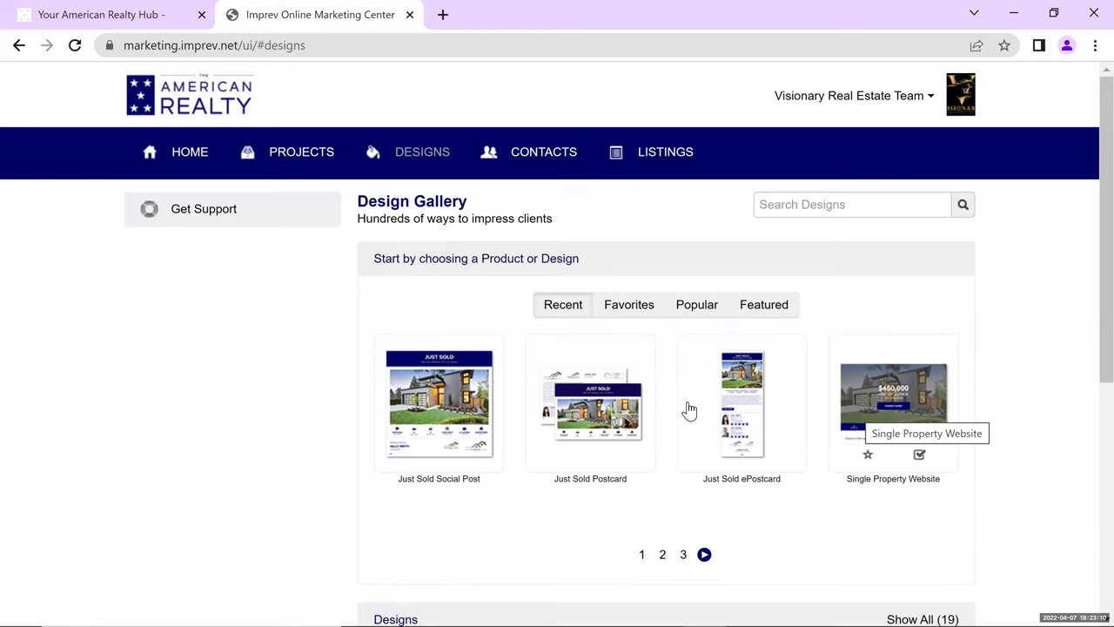
mouse_move(708, 391)
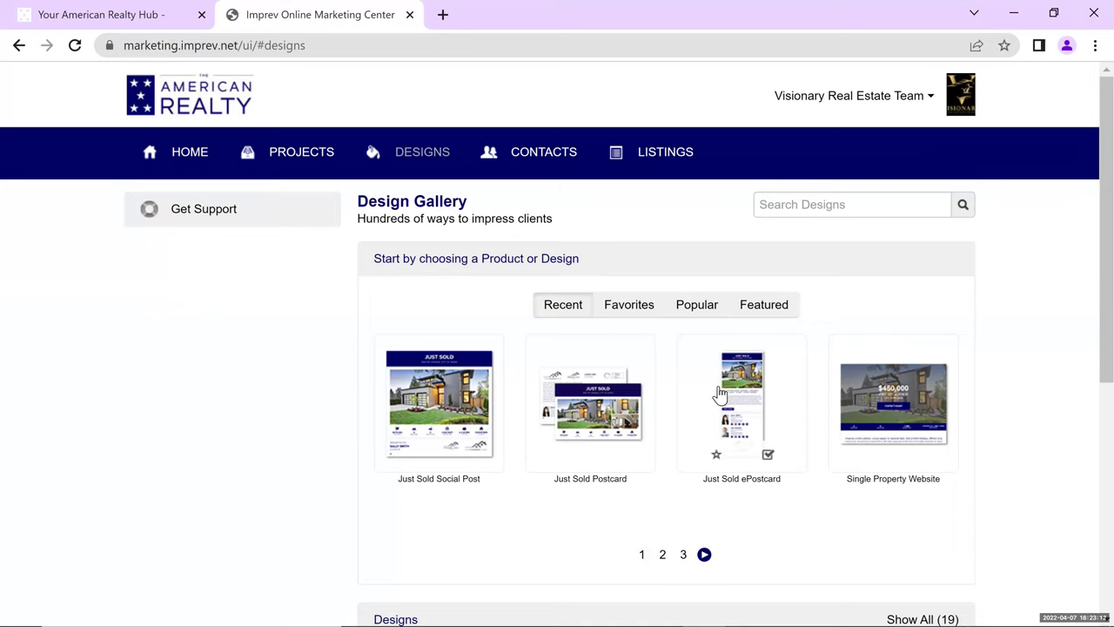
left_click(666, 555)
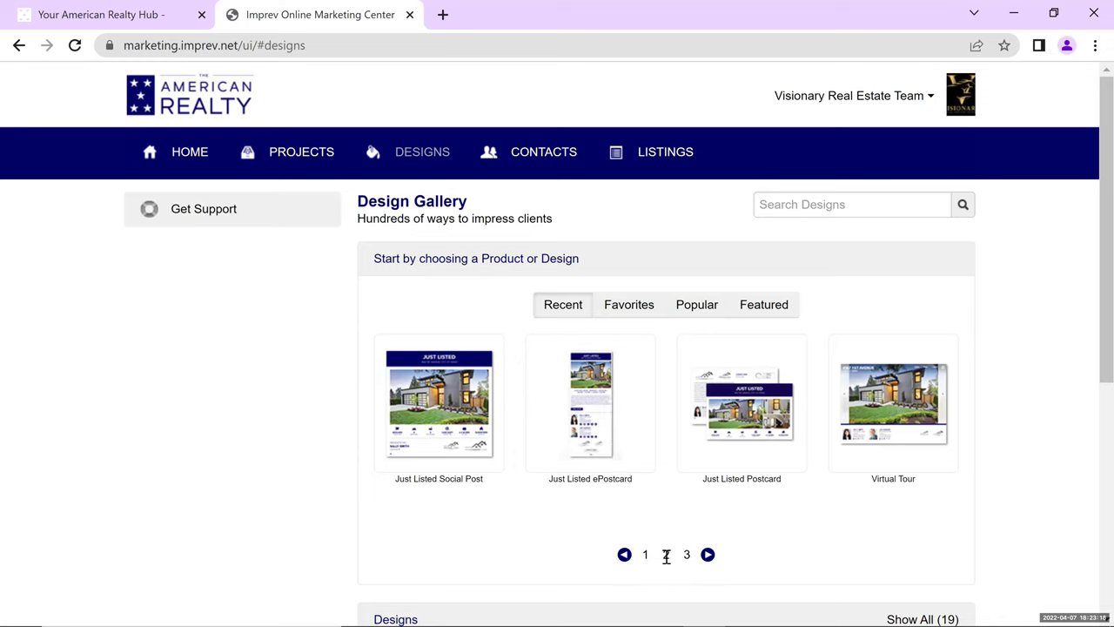
left_click(707, 554)
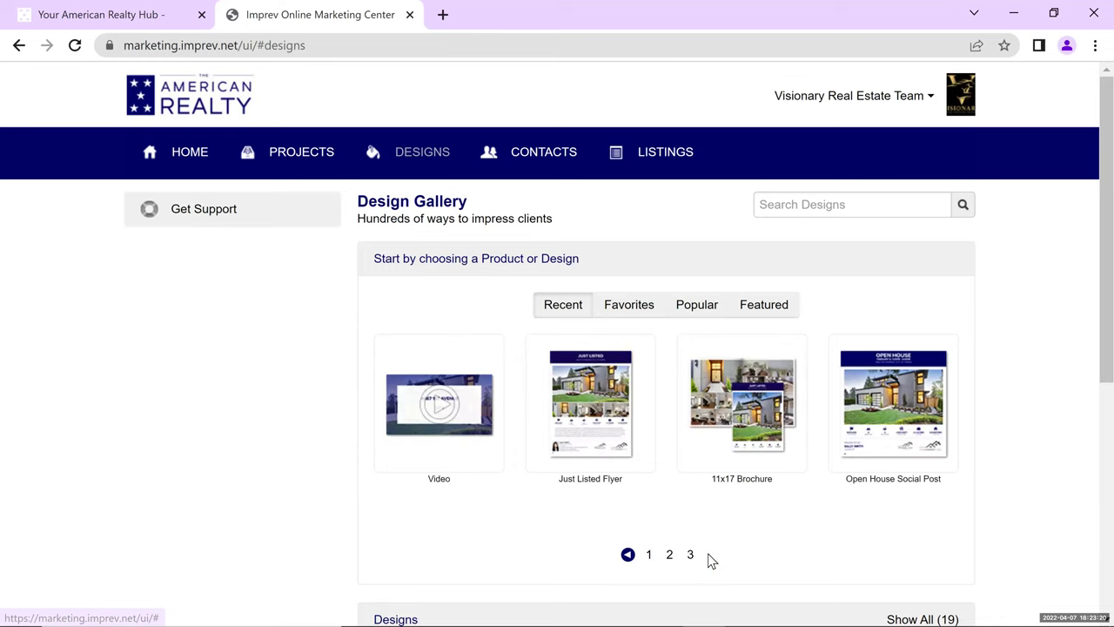
left_click(628, 555)
left_click(625, 555)
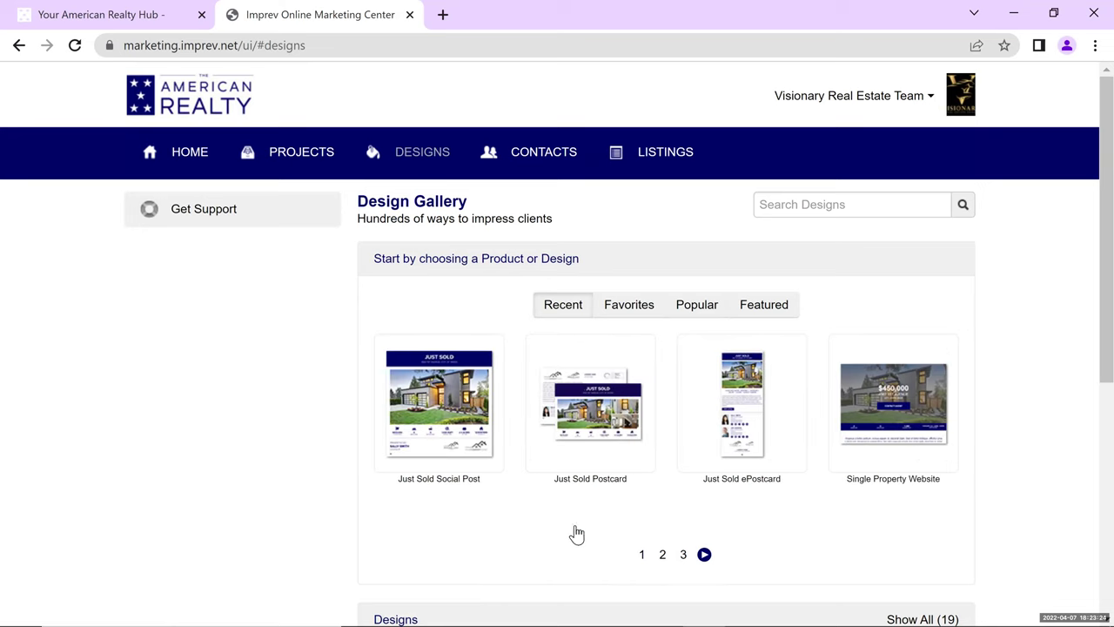
- Select the Just Sold Social Post design and name the new project Buyer
left_click(441, 396)
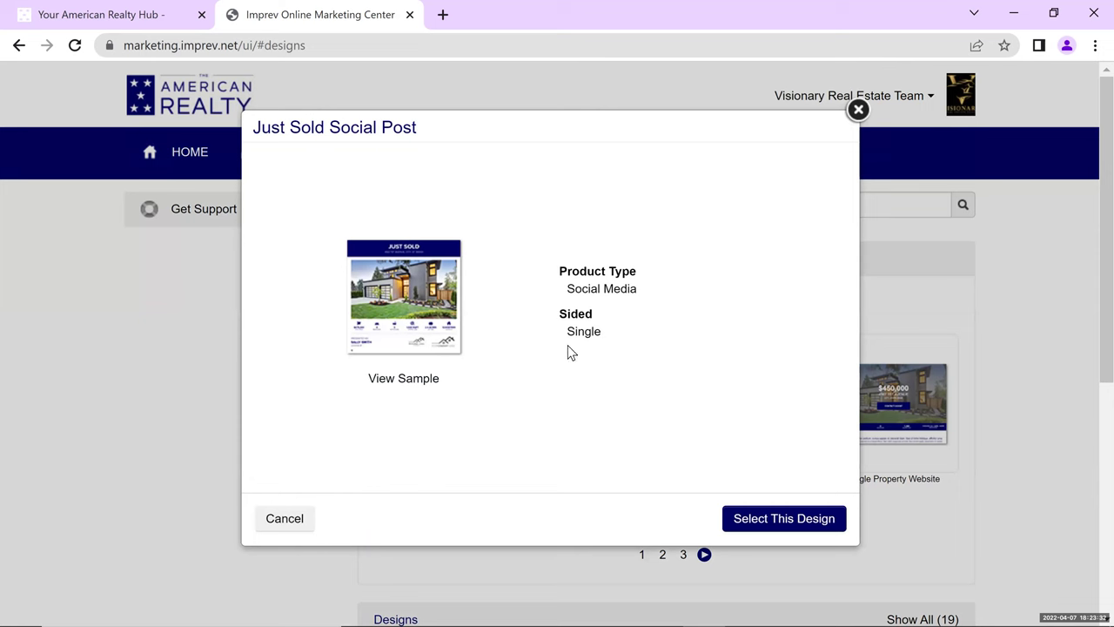
left_click(799, 520)
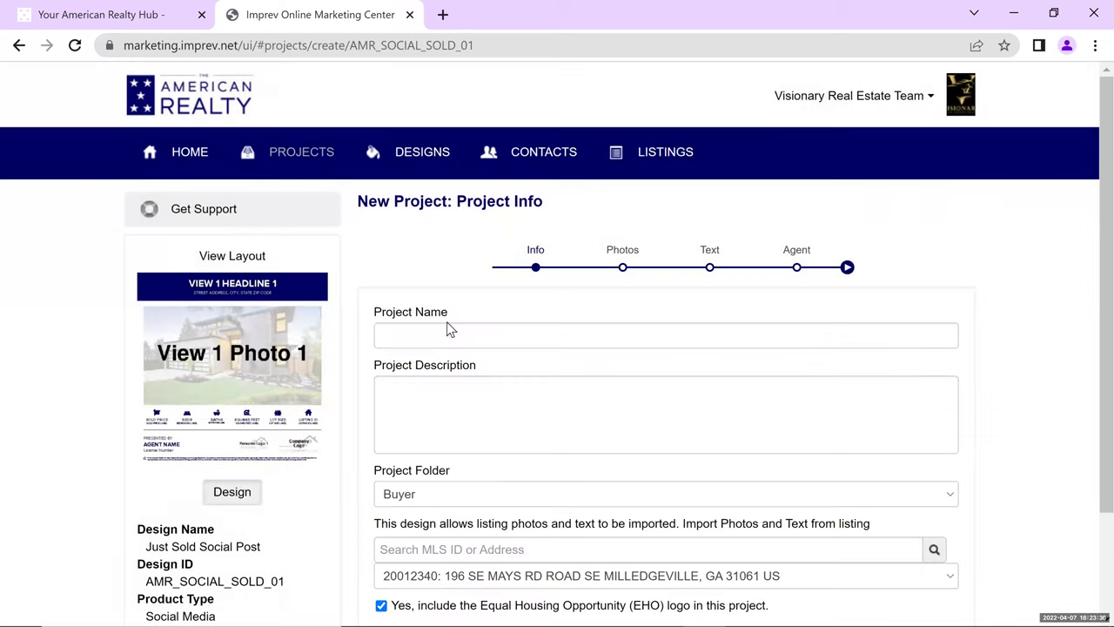
left_click(460, 344)
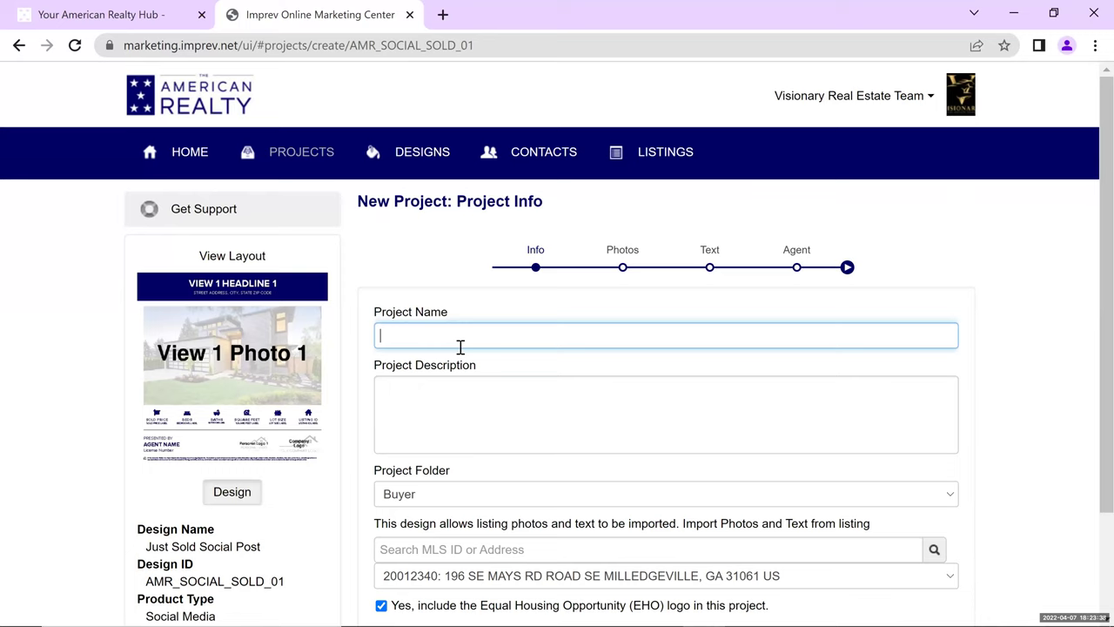
type("Buyer")
- Save the project info with the preselected folder and listing import, and confirm creating the project
left_click(468, 387)
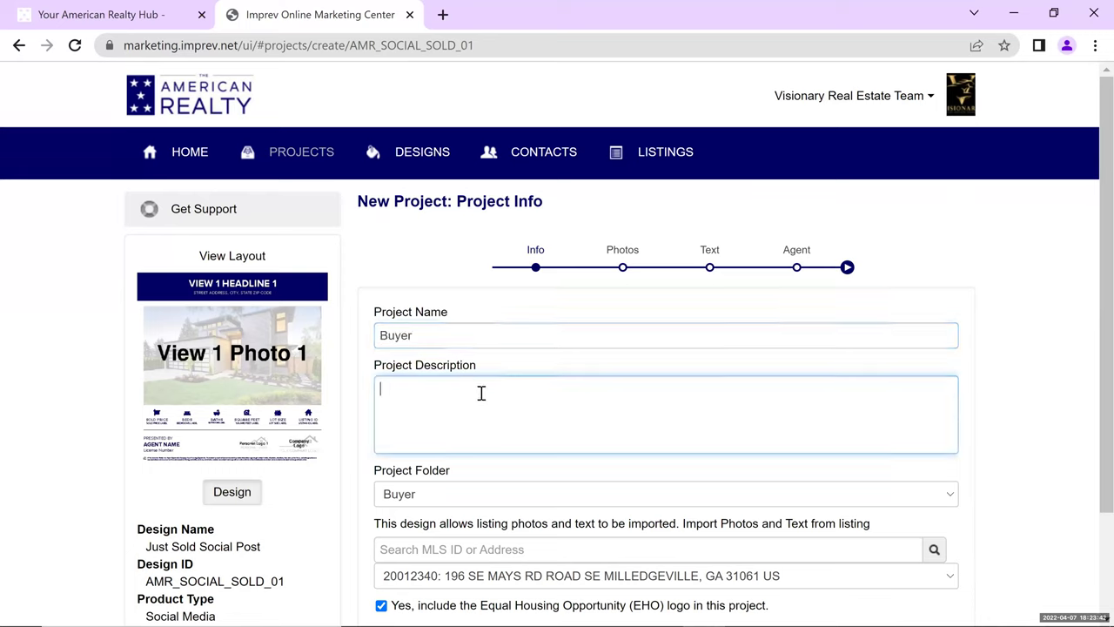
scroll(541, 386, "down", 1)
scroll(541, 386, "down", 2)
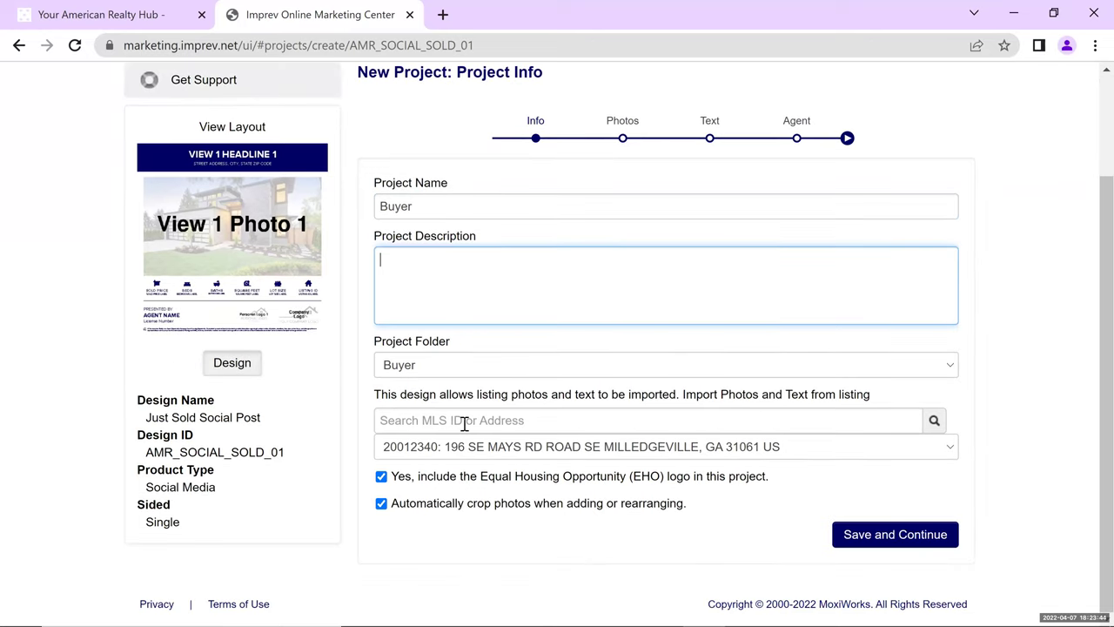
left_click(463, 419)
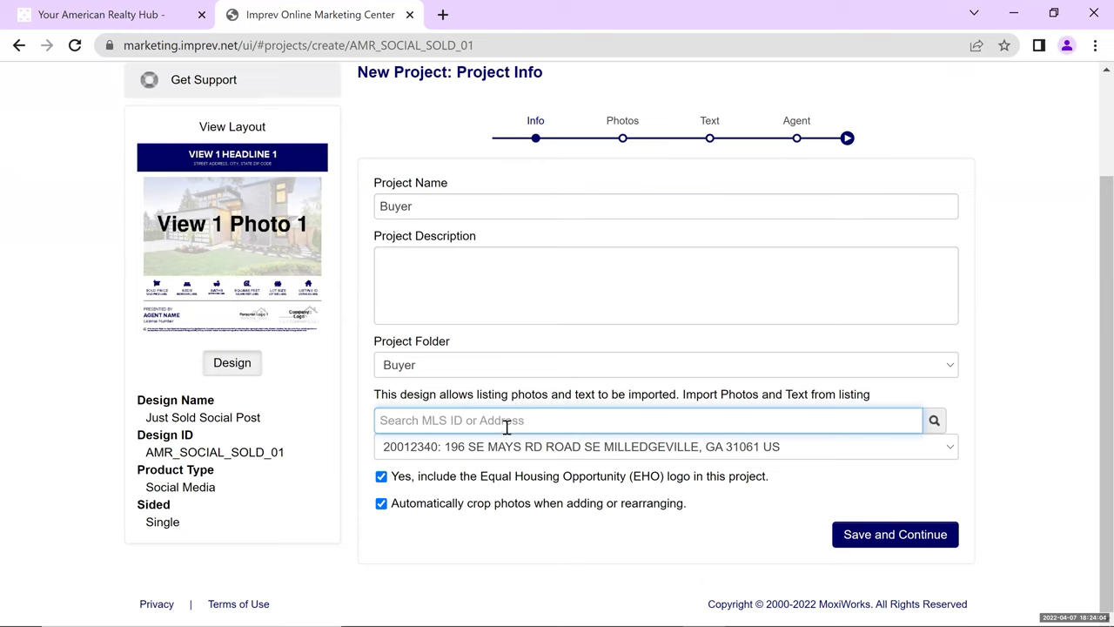
left_click(892, 527)
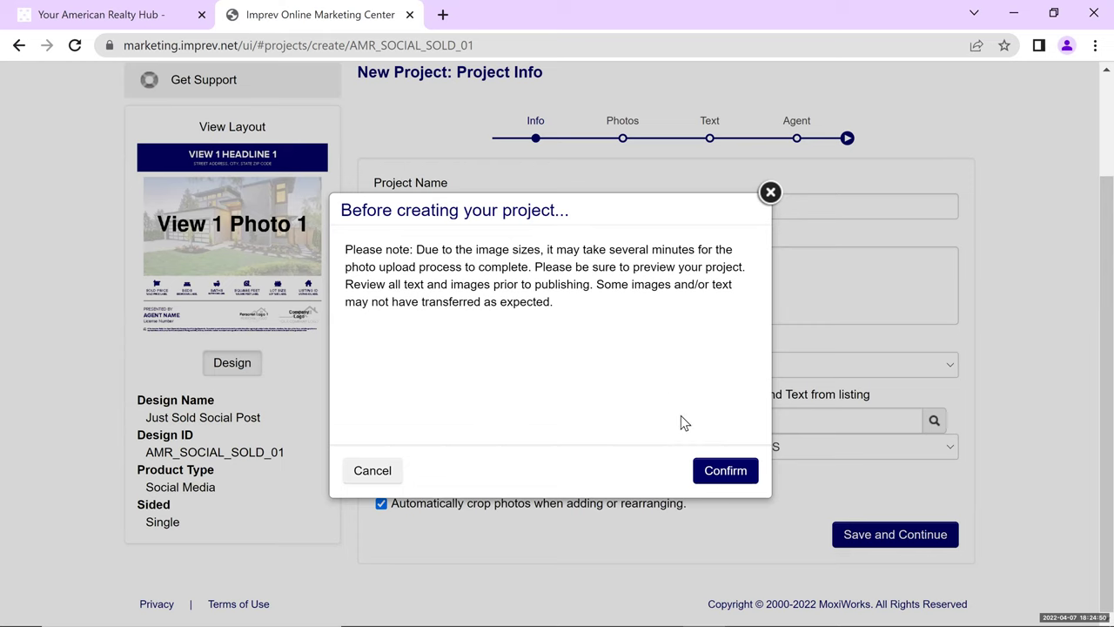
left_click(722, 474)
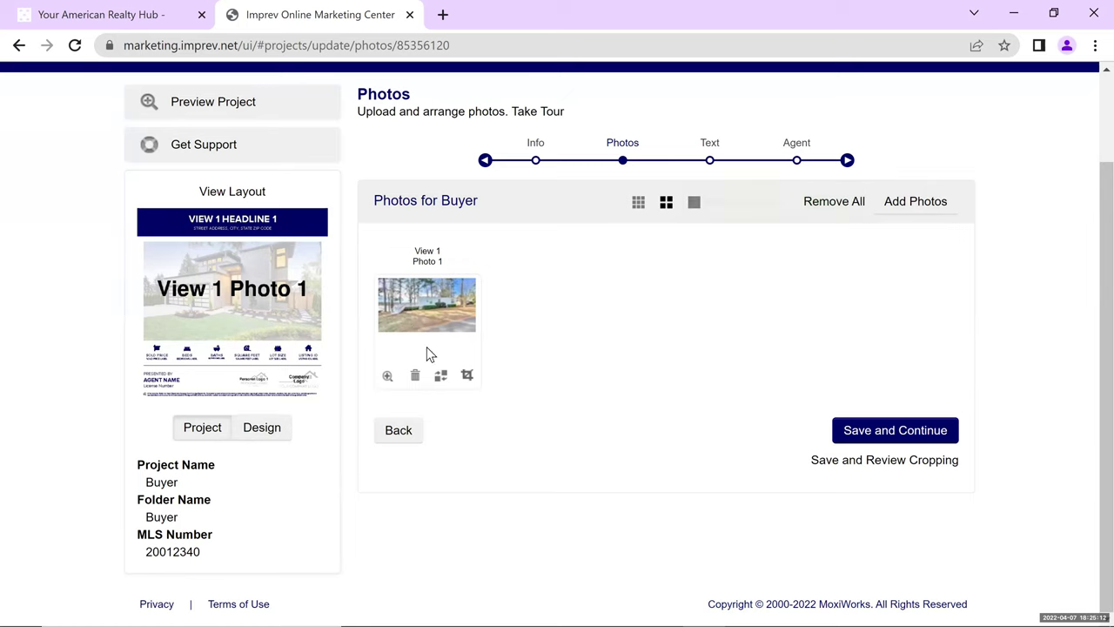
- Replace View 1 Photo 1 with the blue and yellow lake sunset image from the project photos and save the photos
left_click(416, 376)
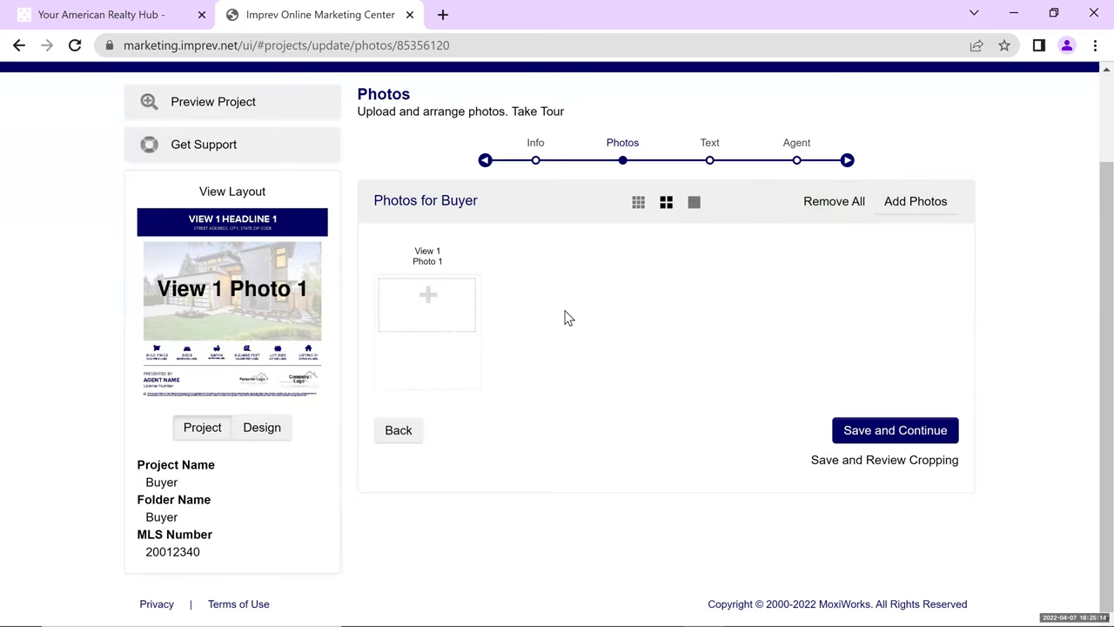
left_click(430, 312)
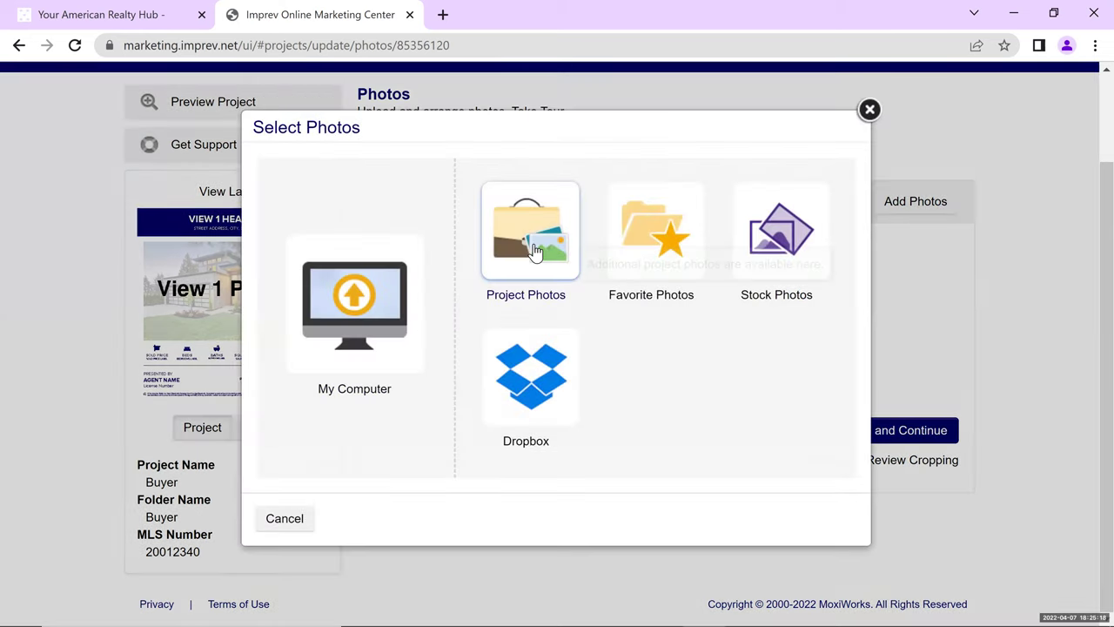
left_click(534, 250)
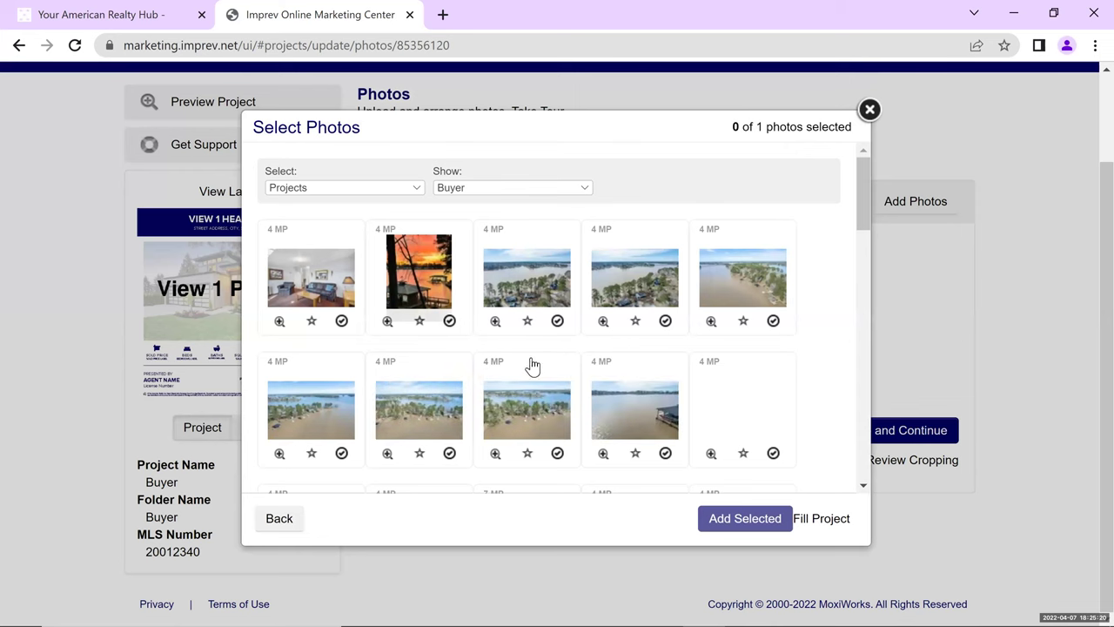
scroll(531, 366, "down", 2)
scroll(560, 366, "down", 6)
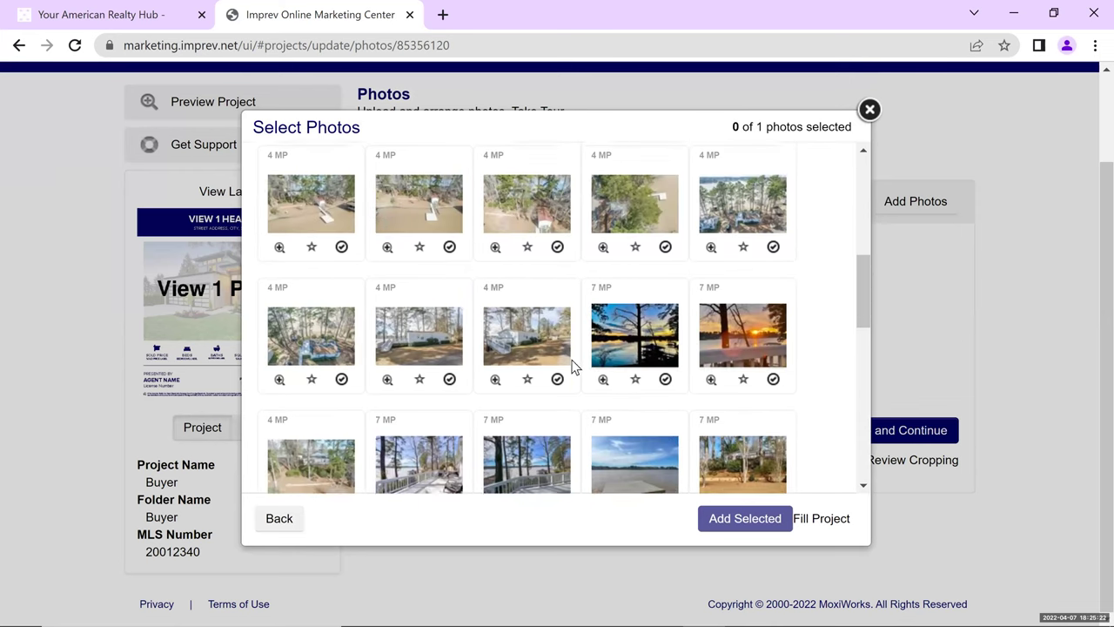
scroll(571, 355, "up", 1)
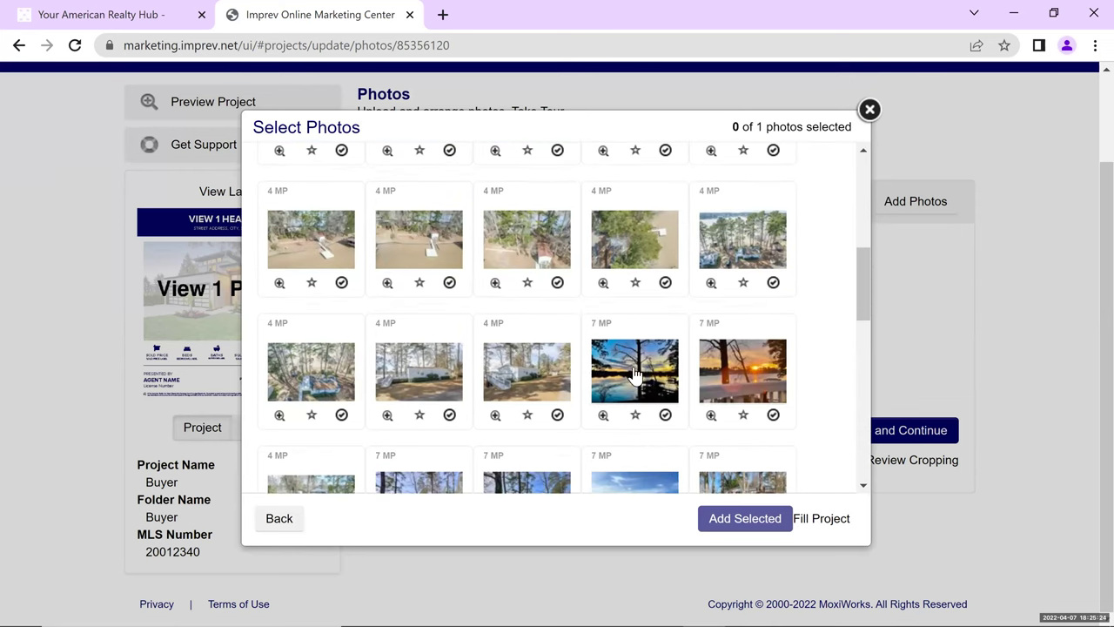
left_click(626, 386)
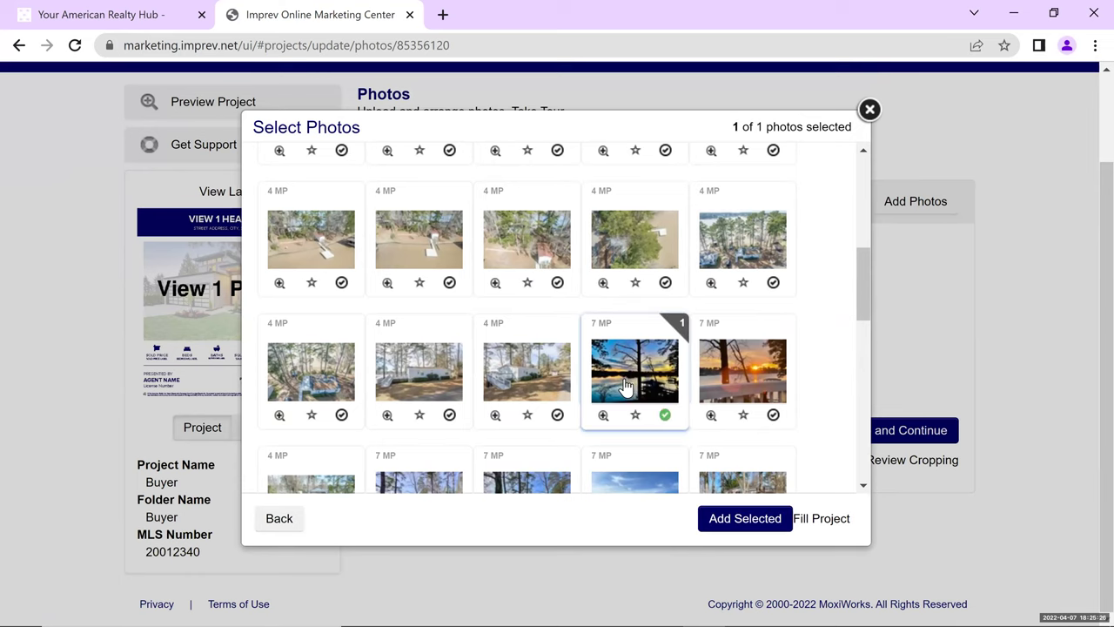
left_click(719, 523)
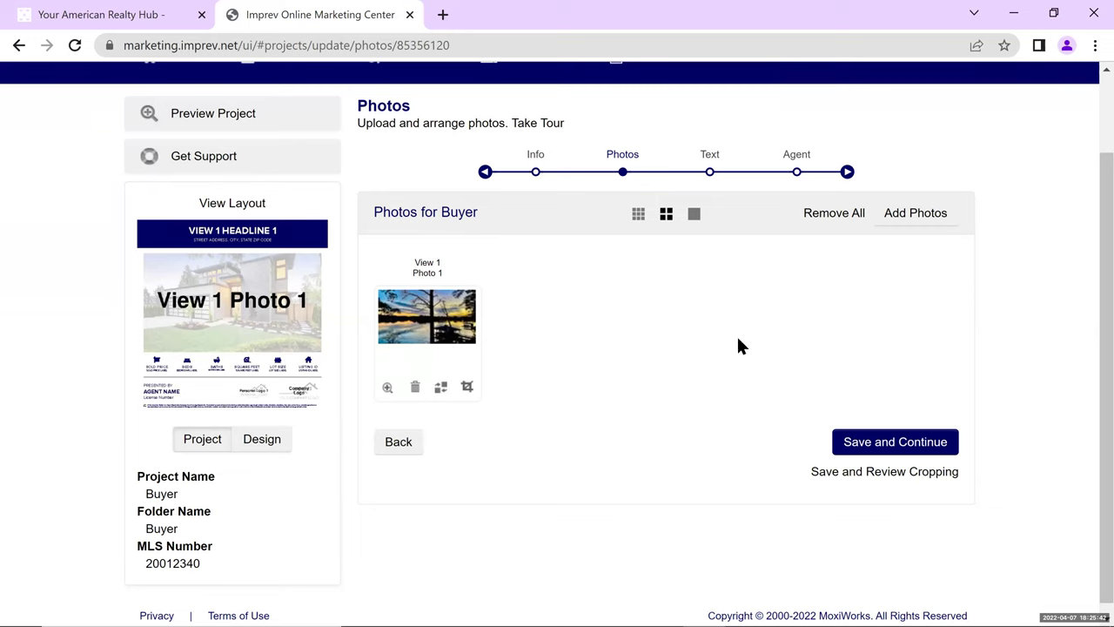
left_click(864, 442)
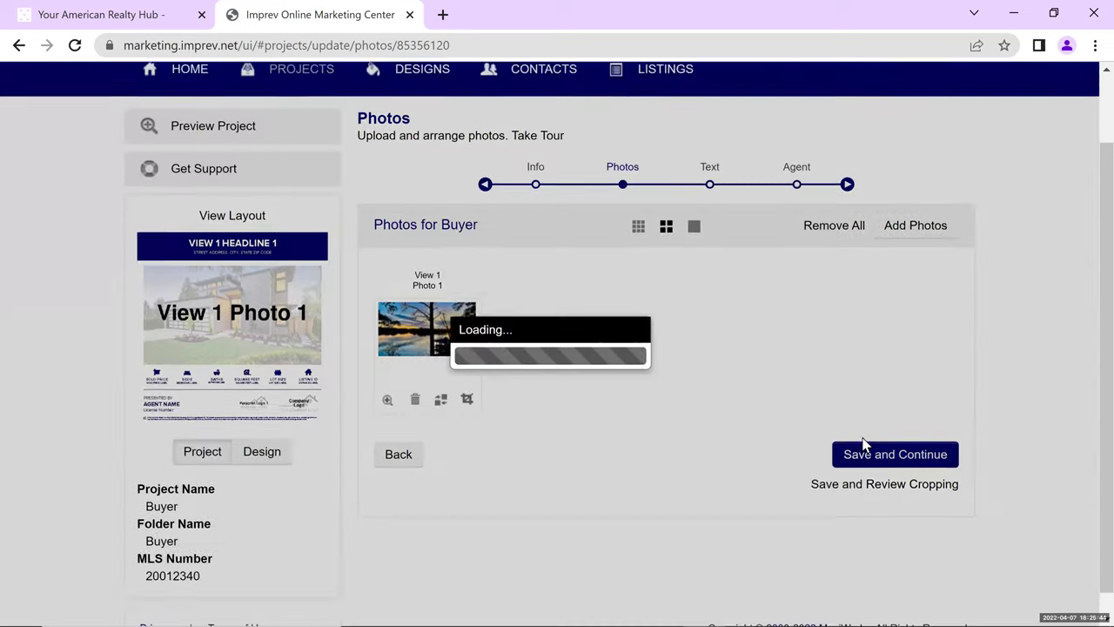
- Review the View 1 text fields imported from the listing, from the headline and address down to Presented By
scroll(666, 401, "down", 1)
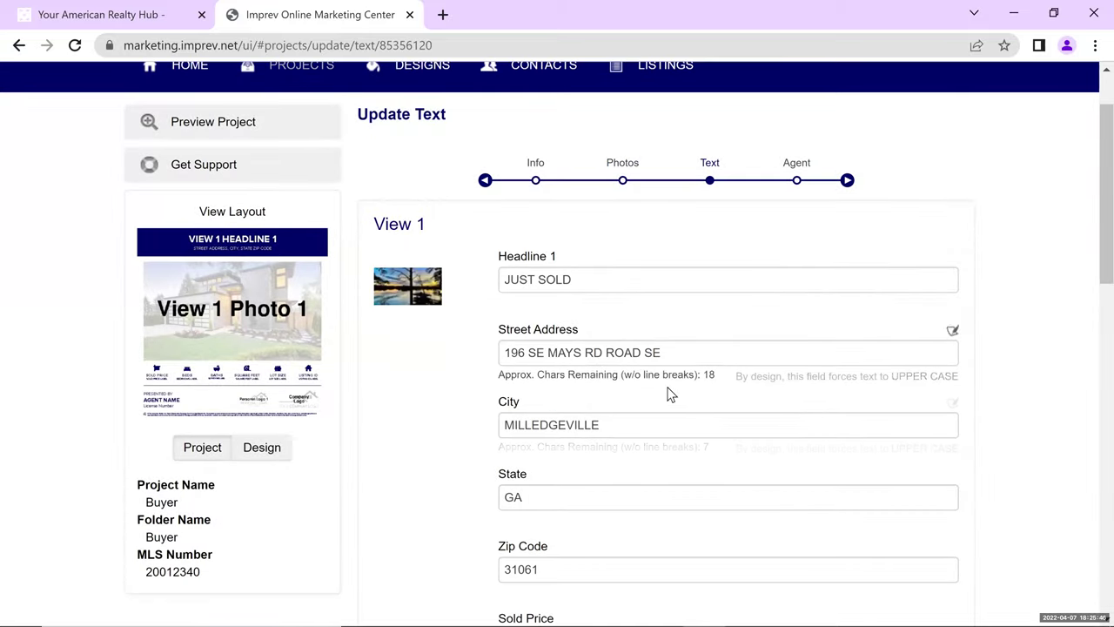
scroll(670, 395, "down", 4)
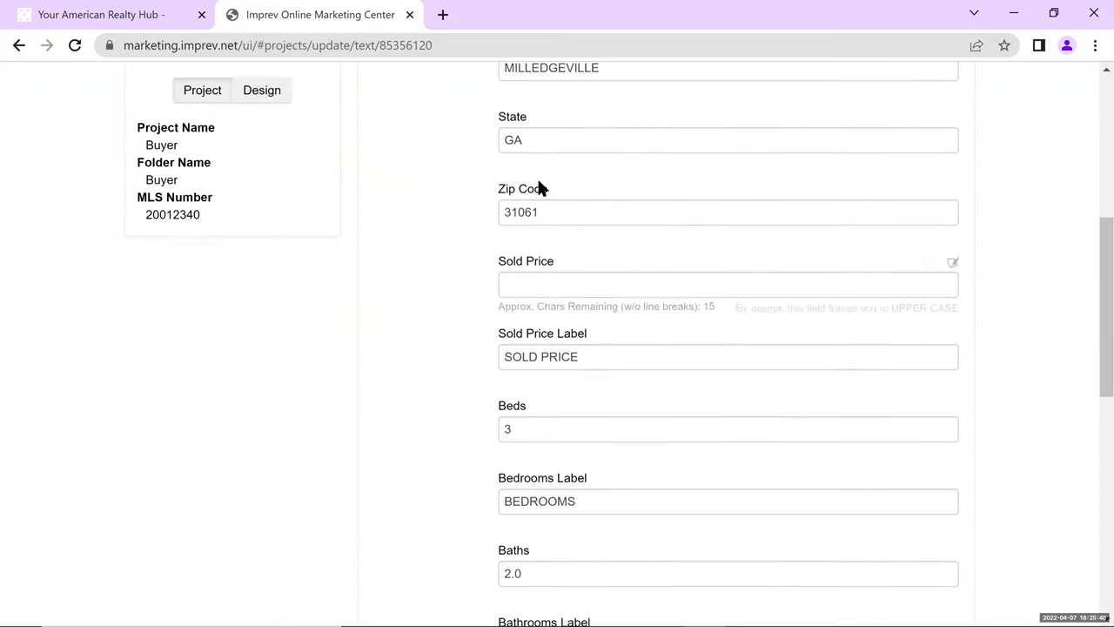
scroll(540, 188, "down", 5)
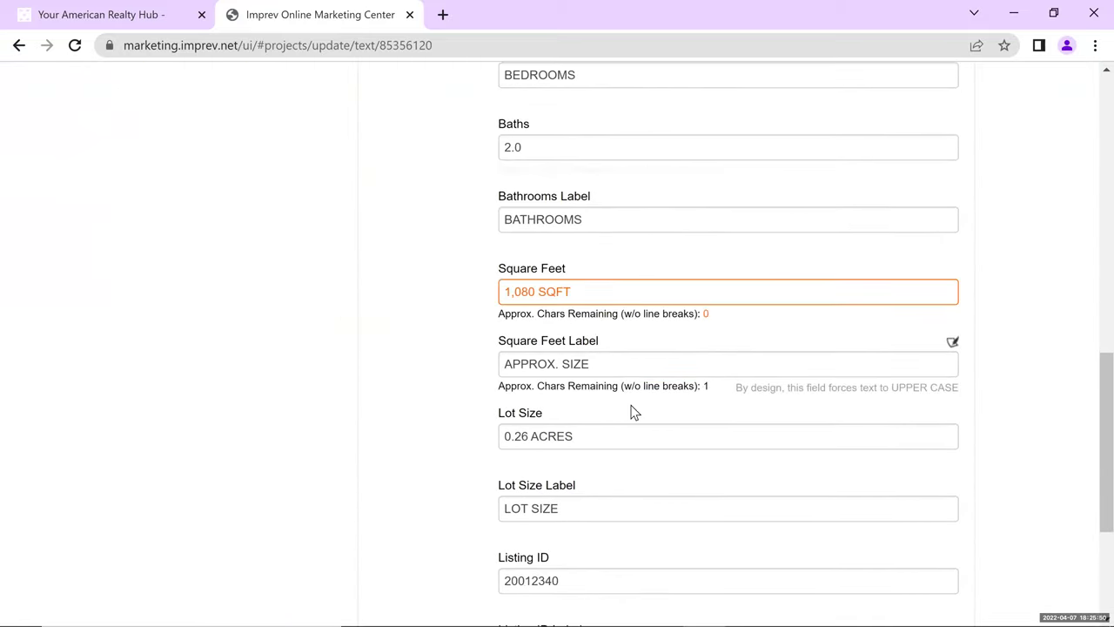
scroll(623, 383, "down", 1)
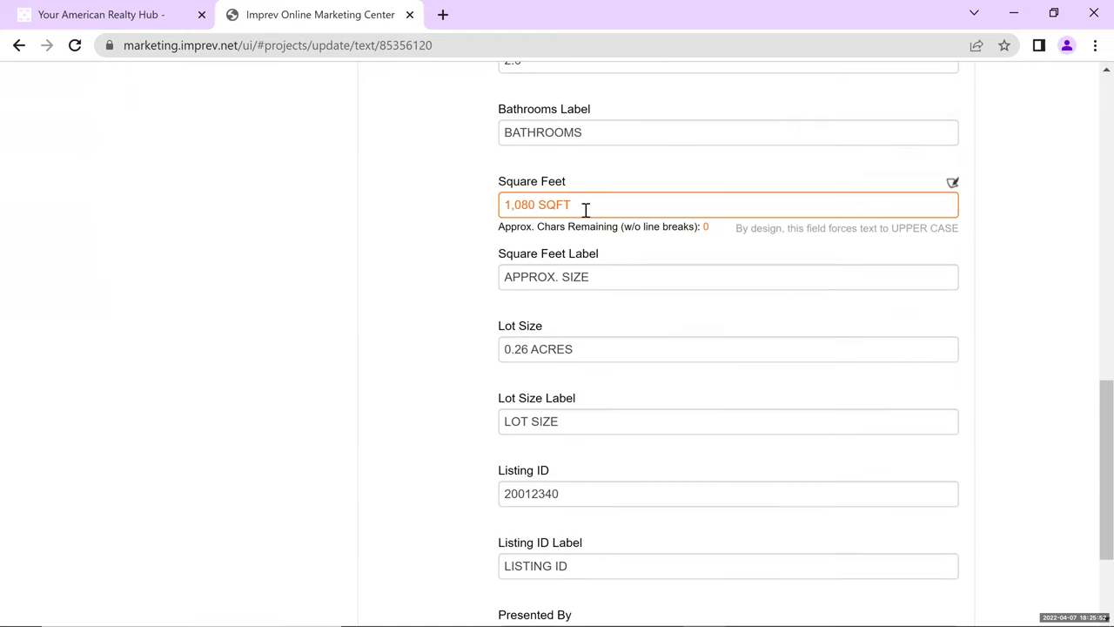
scroll(605, 270, "down", 2)
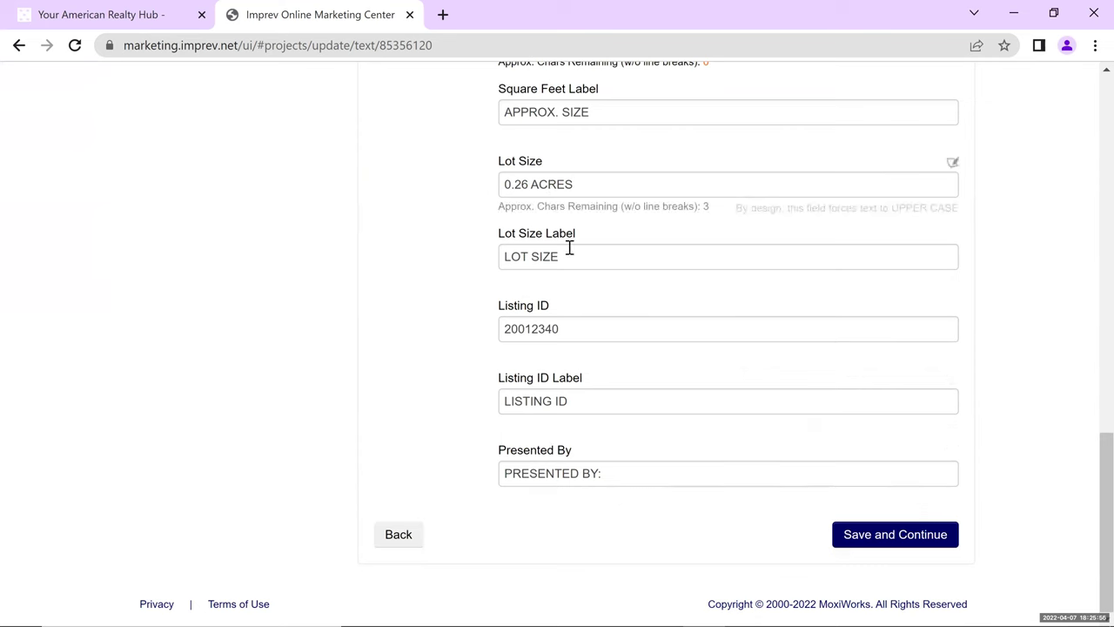
scroll(569, 248, "up", 6)
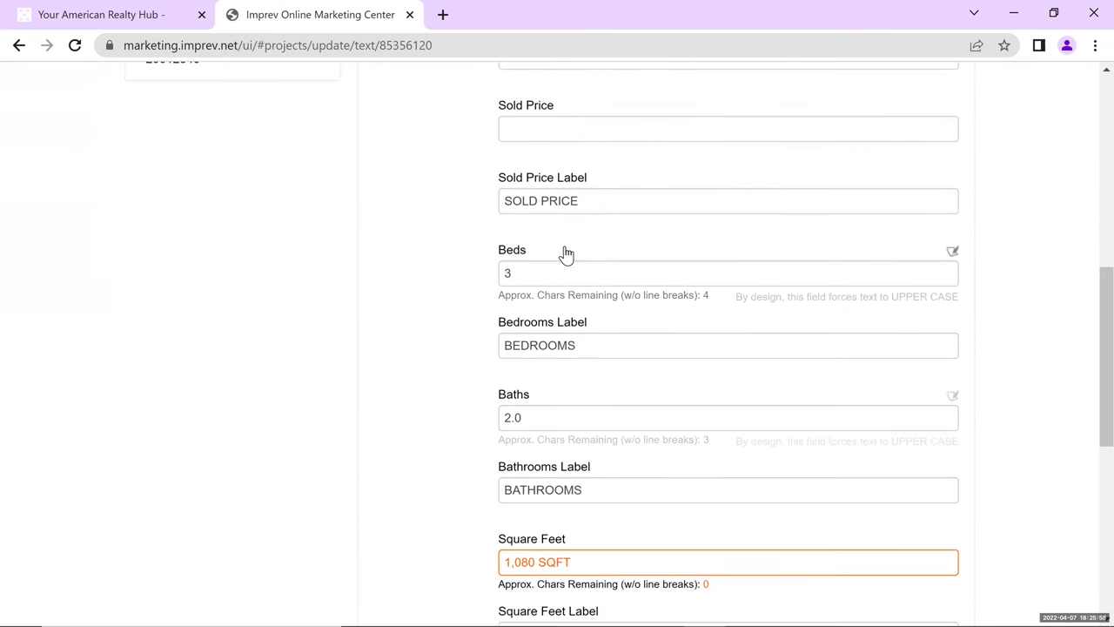
scroll(589, 227, "up", 5)
scroll(601, 247, "down", 12)
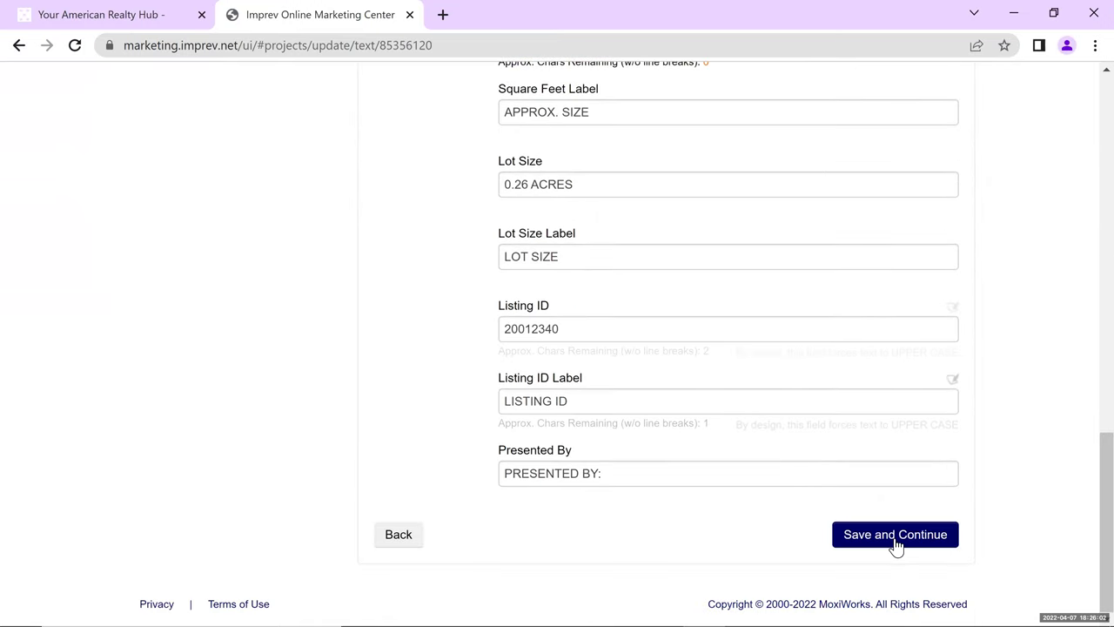
- Save the text and agent info to complete the Buyer project and look over its project page
left_click(896, 545)
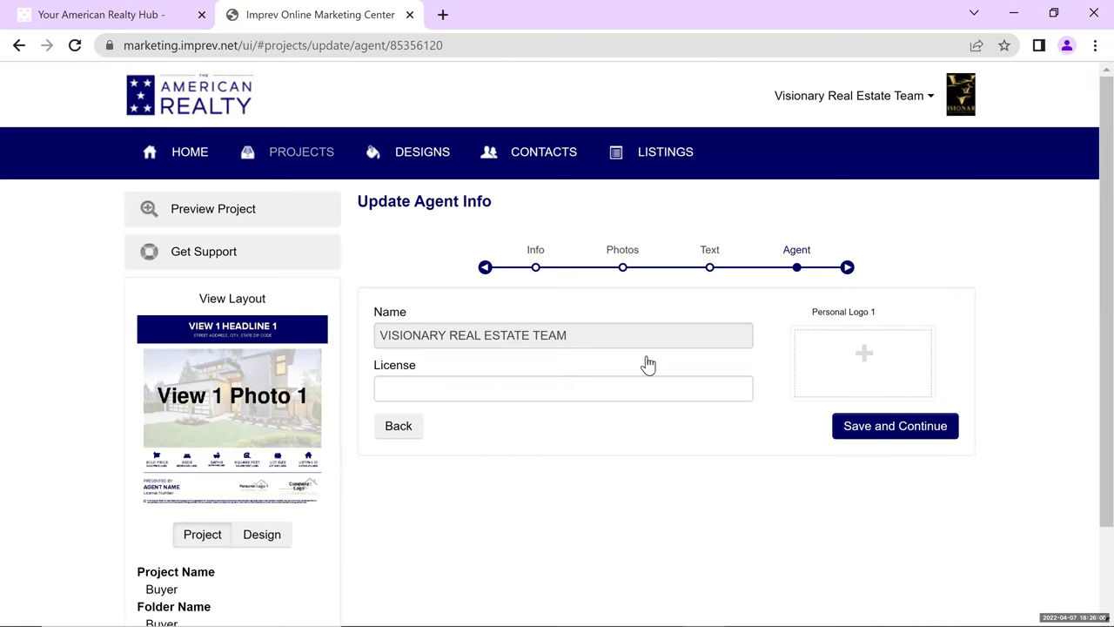
left_click(871, 423)
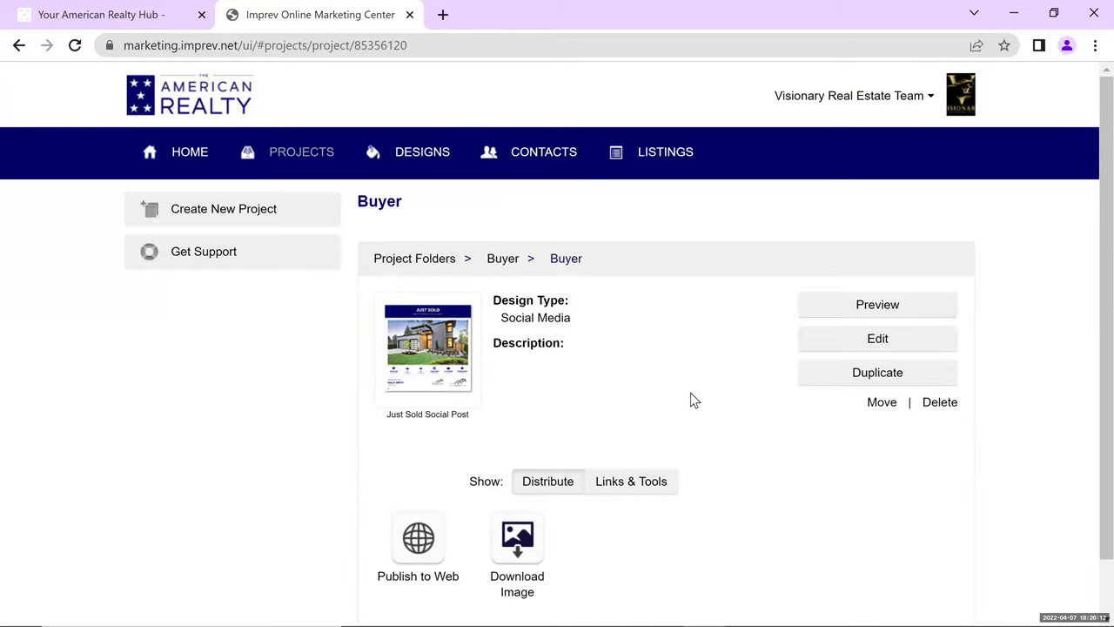
scroll(527, 492, "down", 1)
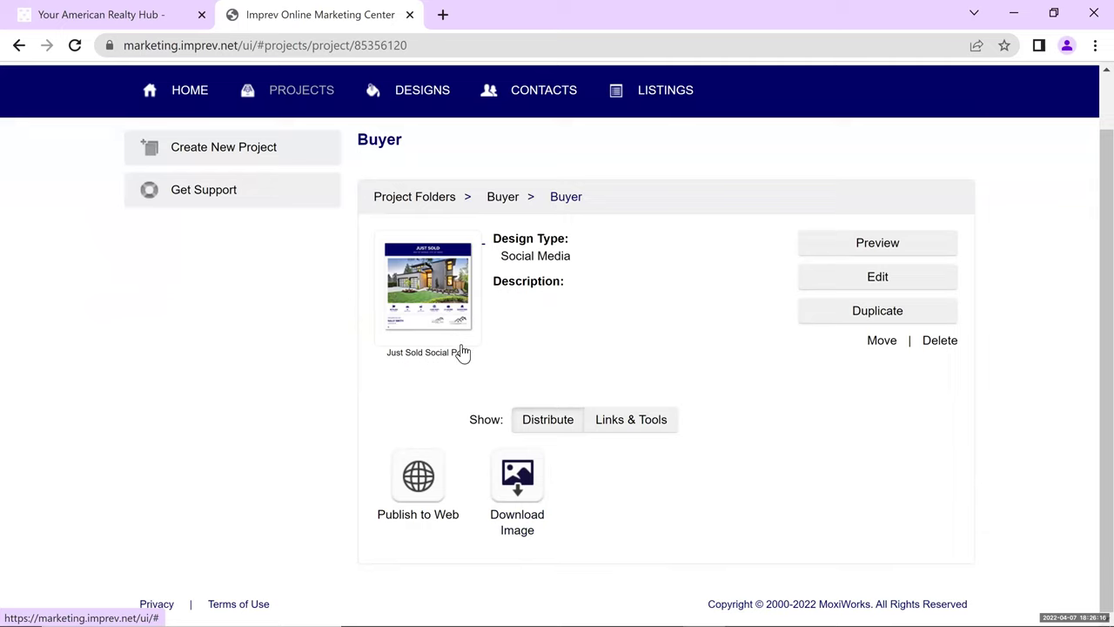
scroll(465, 345, "up", 1)
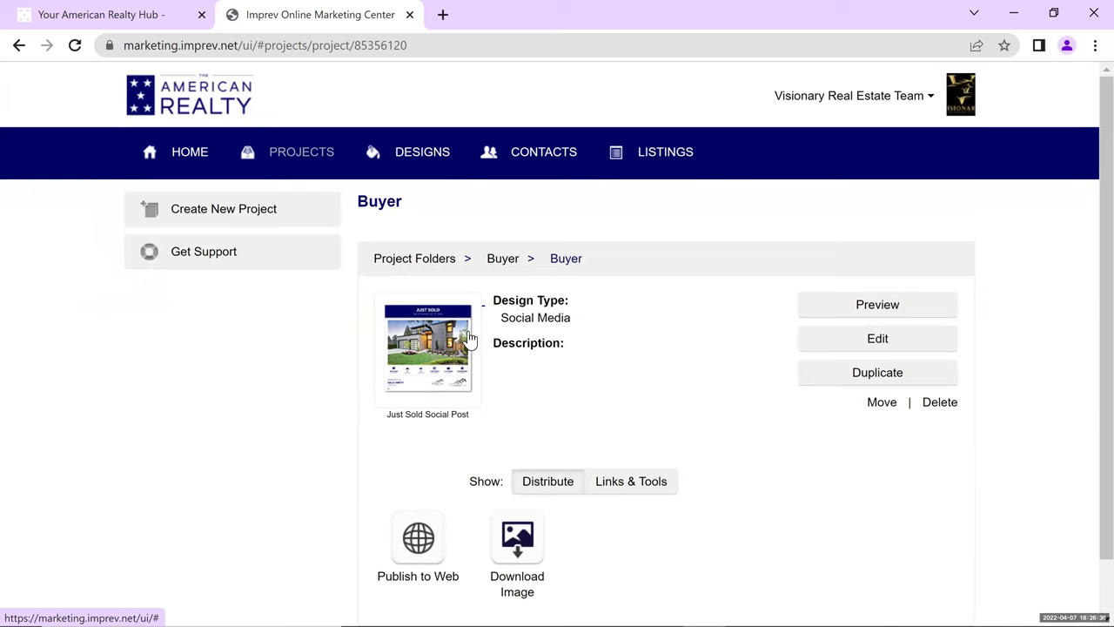
- Start another new project using the Just Sold Postcard design
left_click(197, 217)
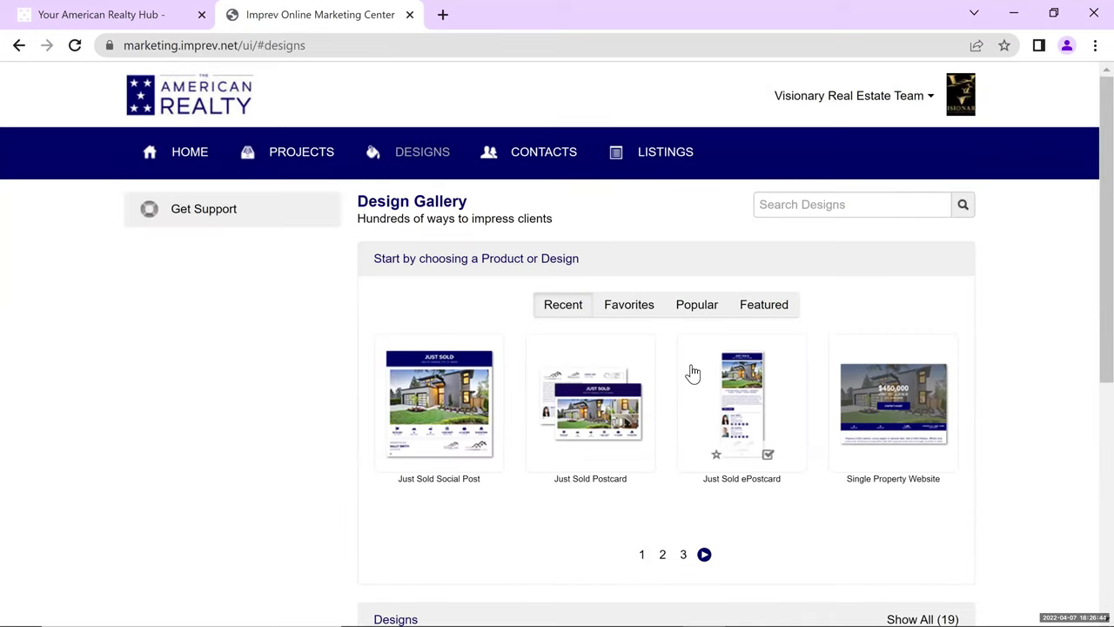
left_click(566, 420)
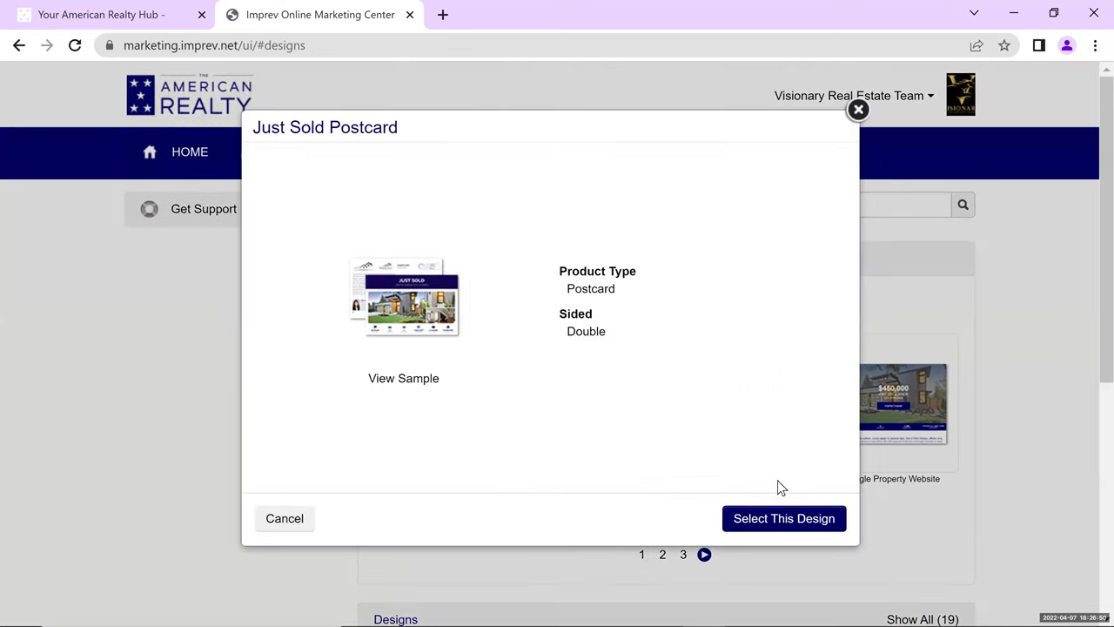
left_click(781, 520)
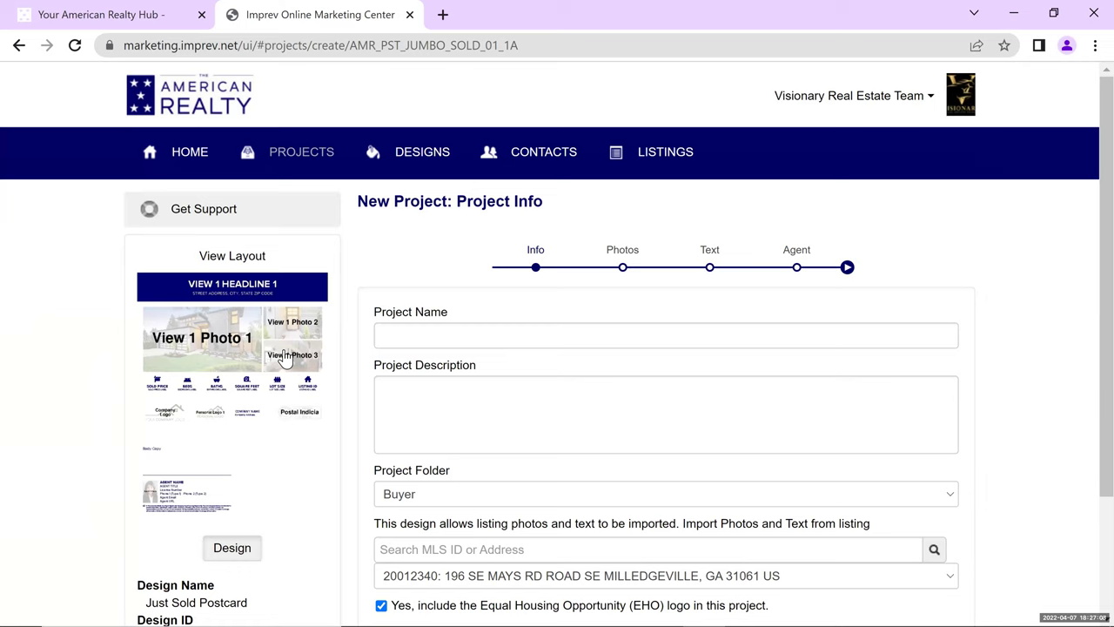
- Name the postcard project Buyer 2 and choose Buyer as its project folder
left_click(450, 335)
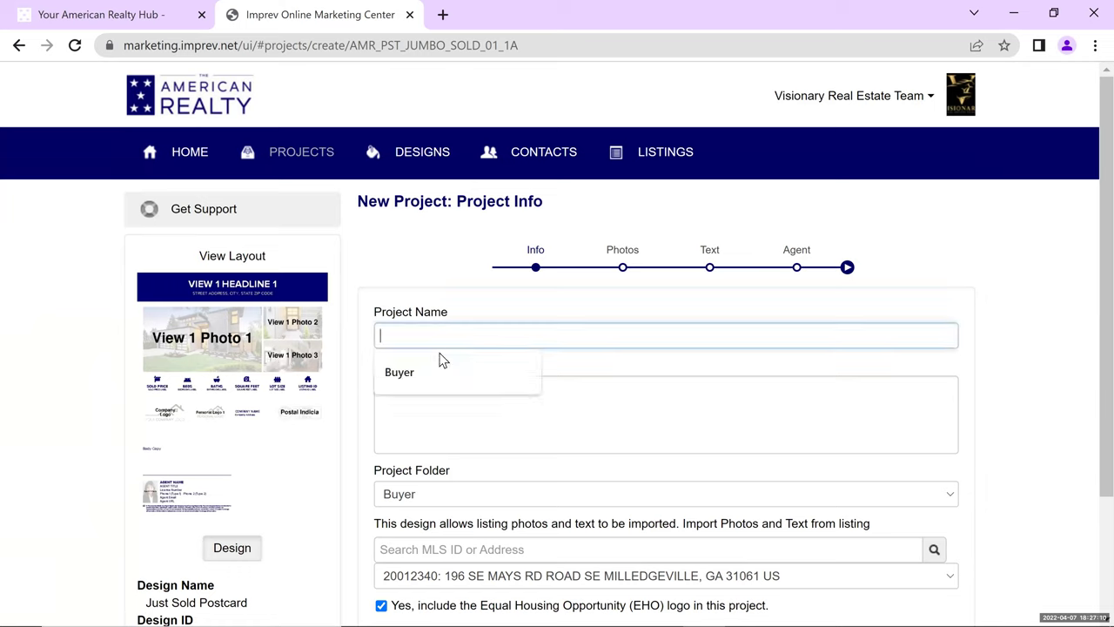
type("Buyer 2")
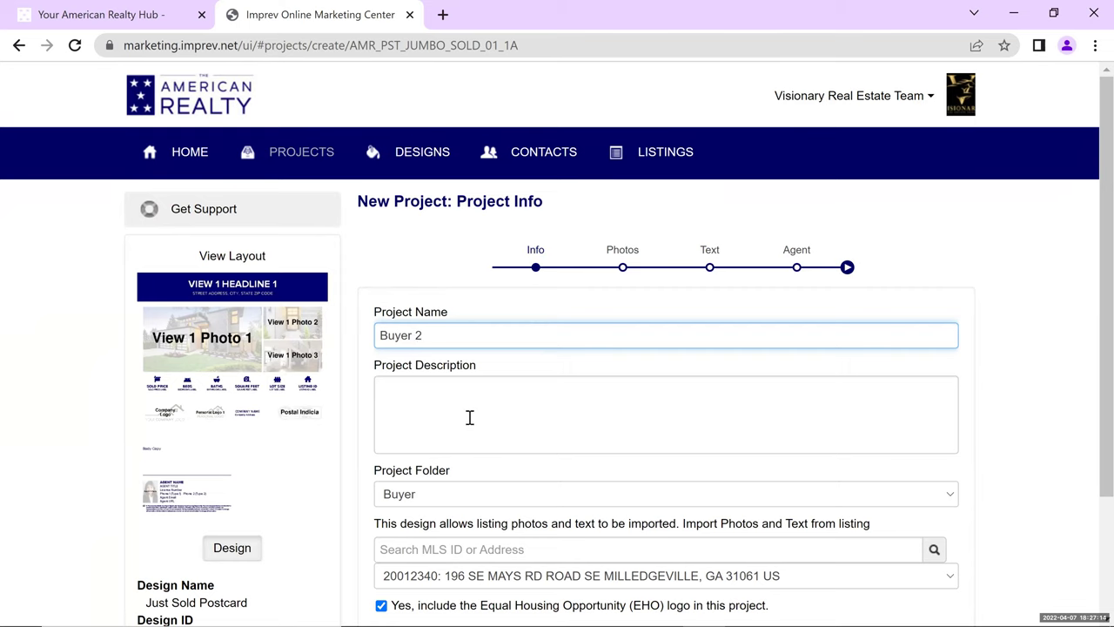
scroll(530, 398, "down", 1)
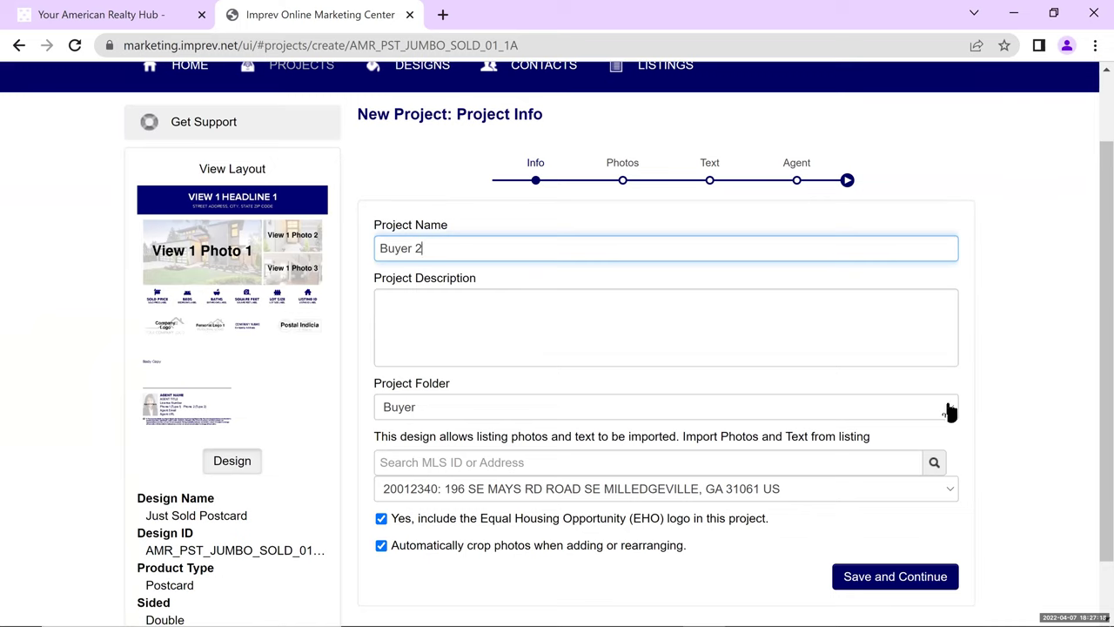
left_click(691, 416)
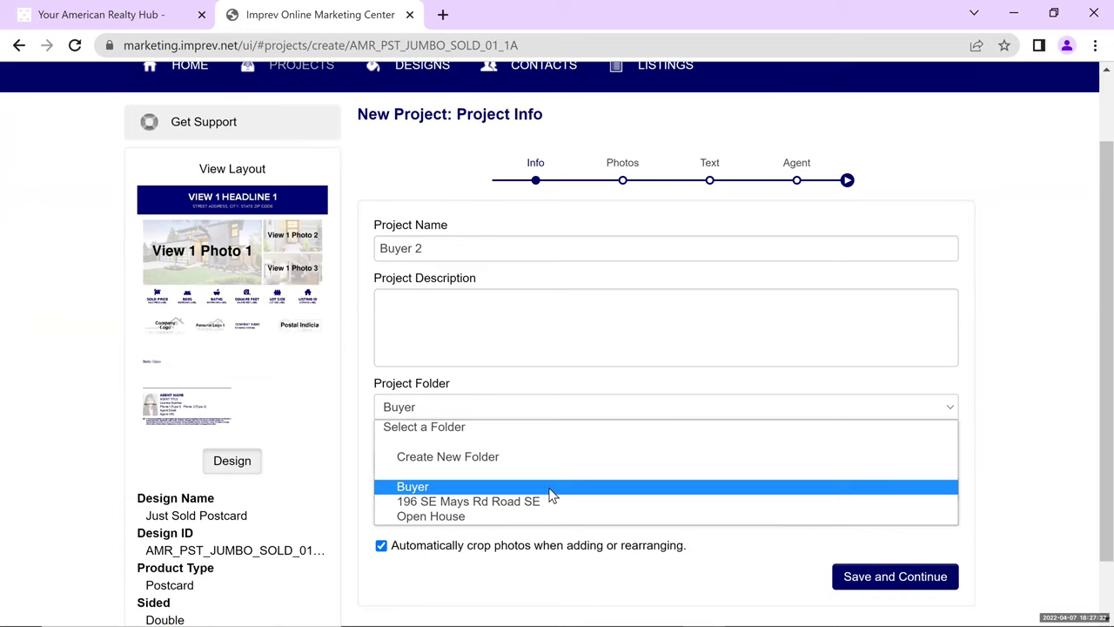
left_click(481, 495)
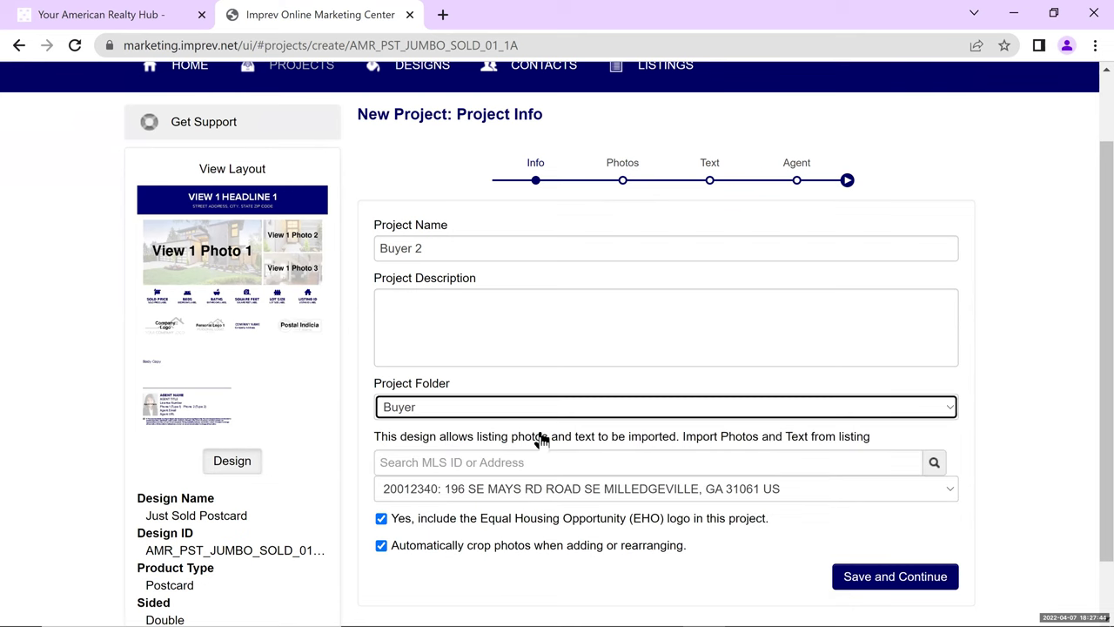
scroll(883, 488, "down", 1)
left_click(886, 512)
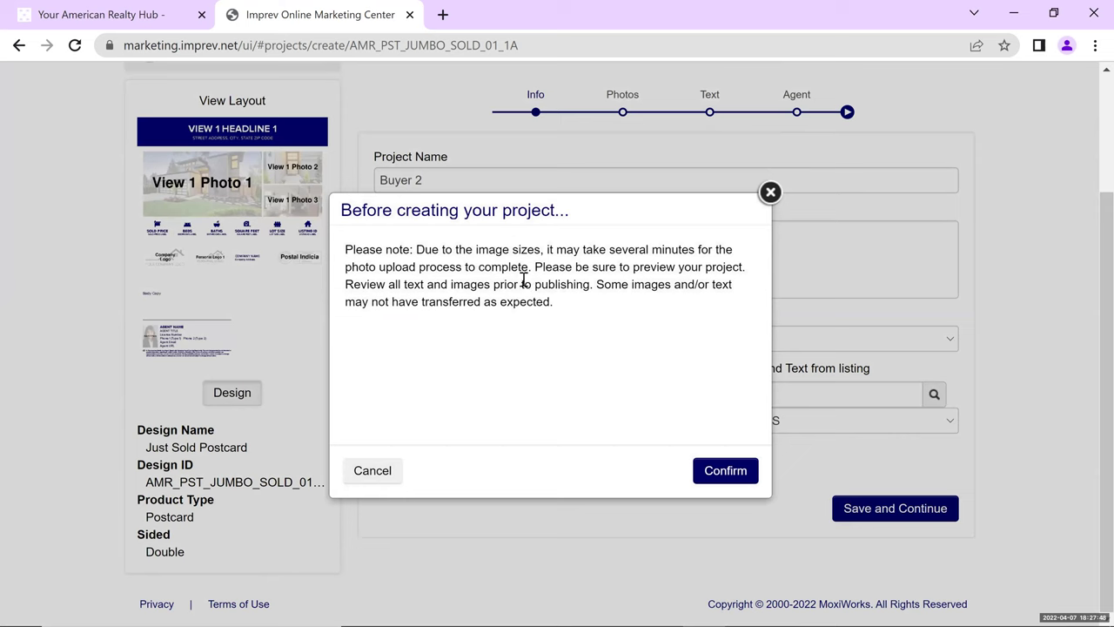
left_click(730, 470)
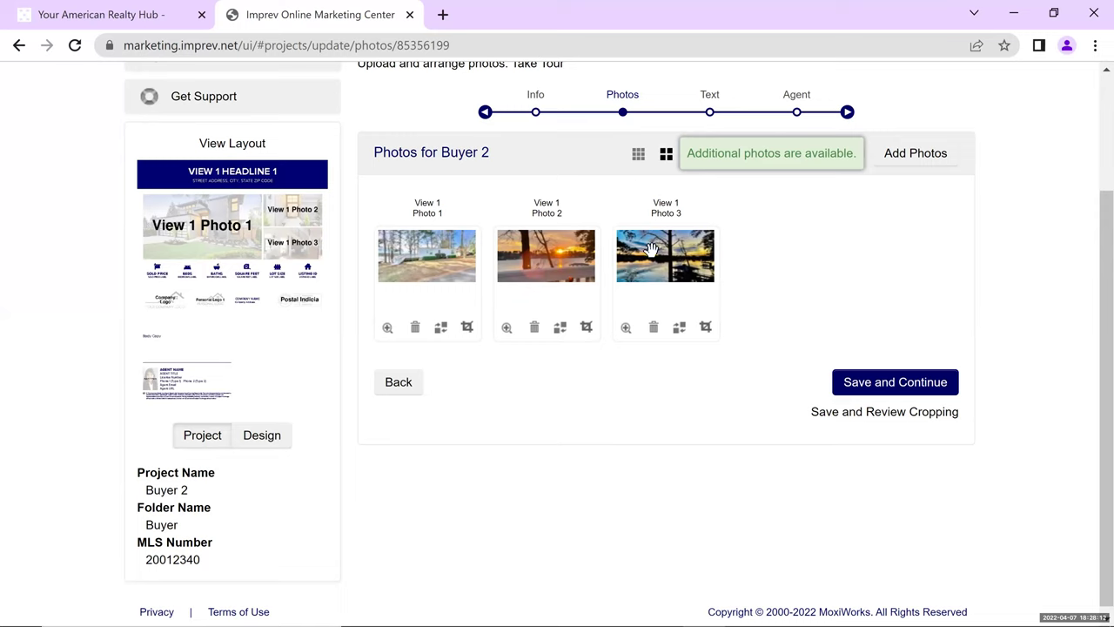
- Replace View 1 Photo 3 with a project photo of the shoreline and dock from the Buyer project, and save the photos
left_click(656, 329)
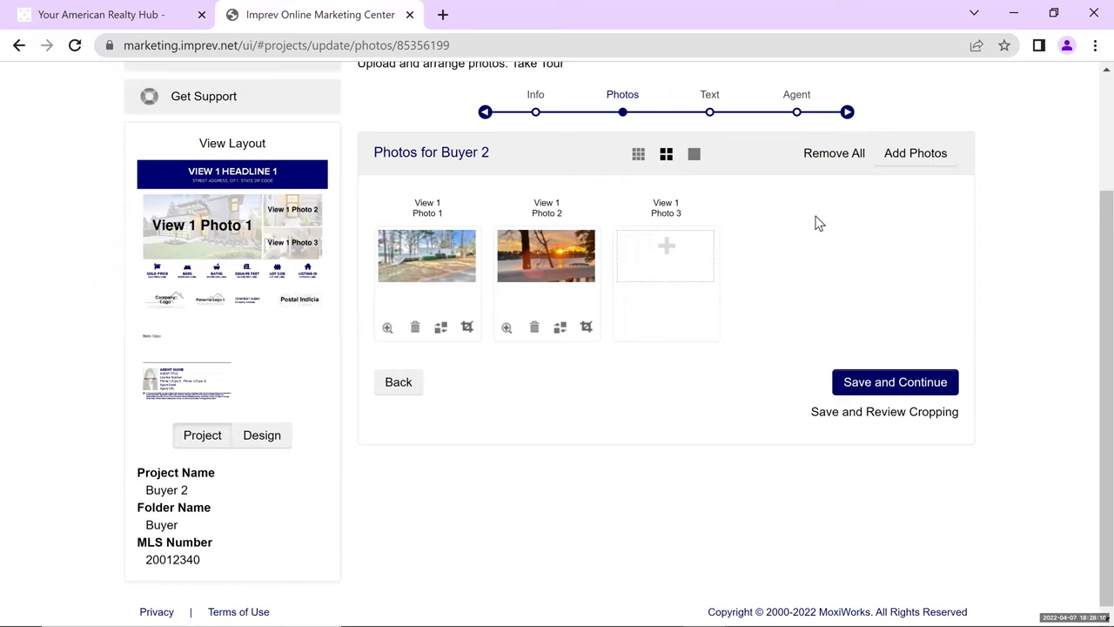
left_click(900, 159)
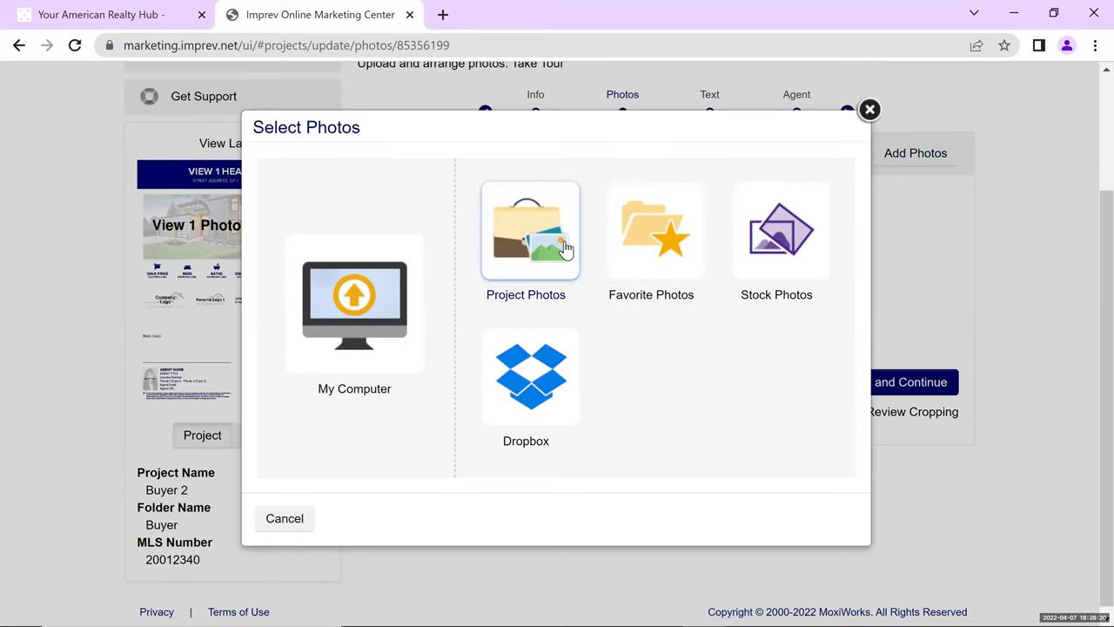
left_click(558, 257)
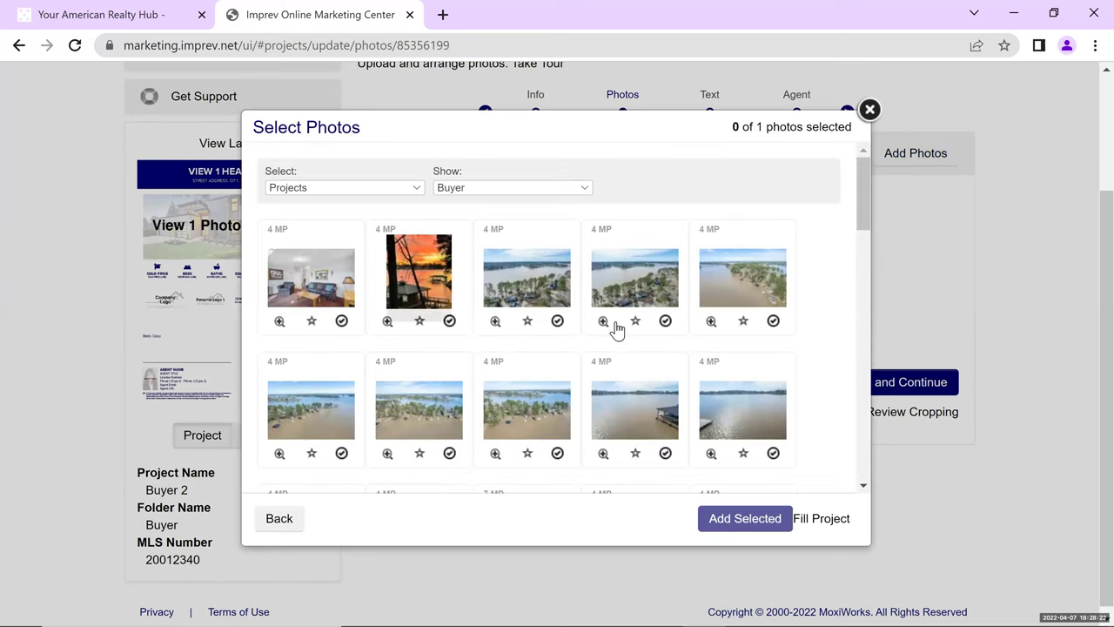
scroll(567, 361, "down", 2)
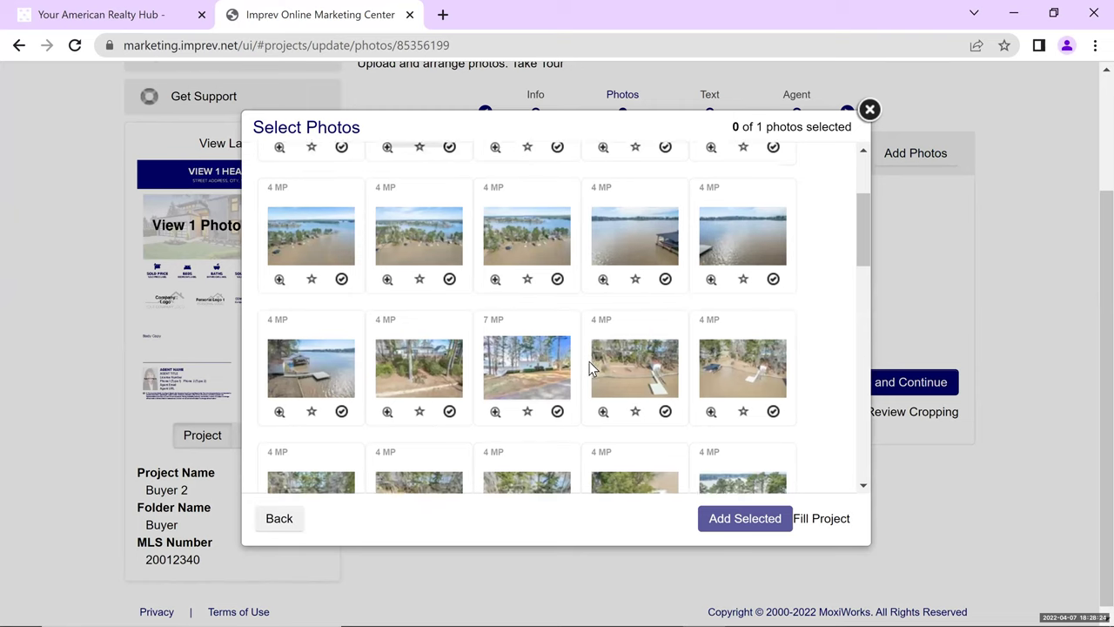
scroll(592, 367, "down", 2)
scroll(605, 368, "up", 1)
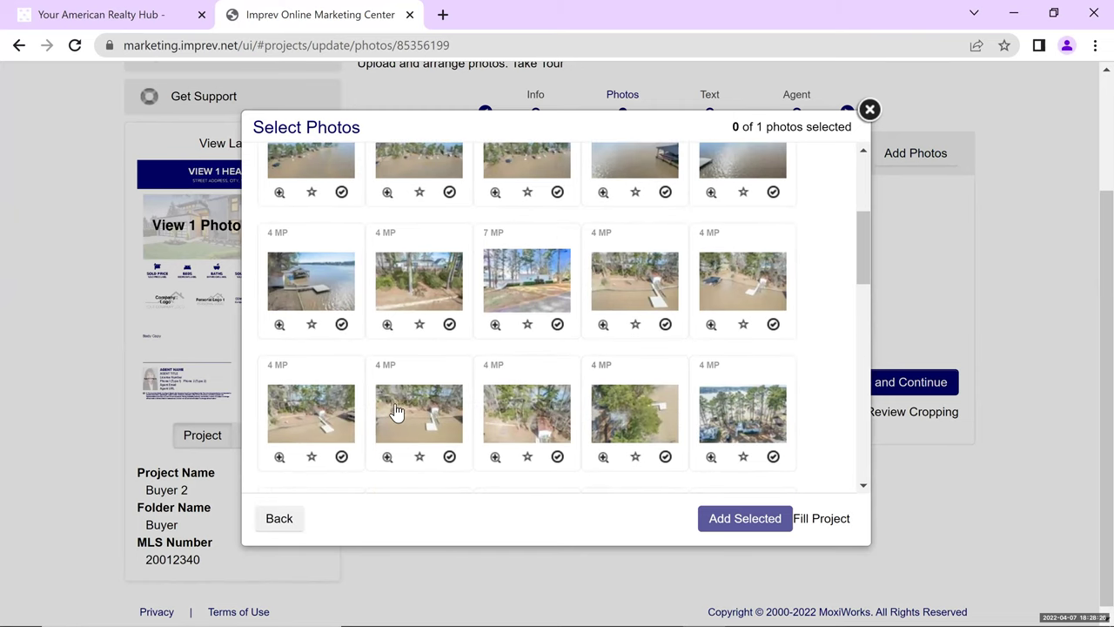
left_click(329, 424)
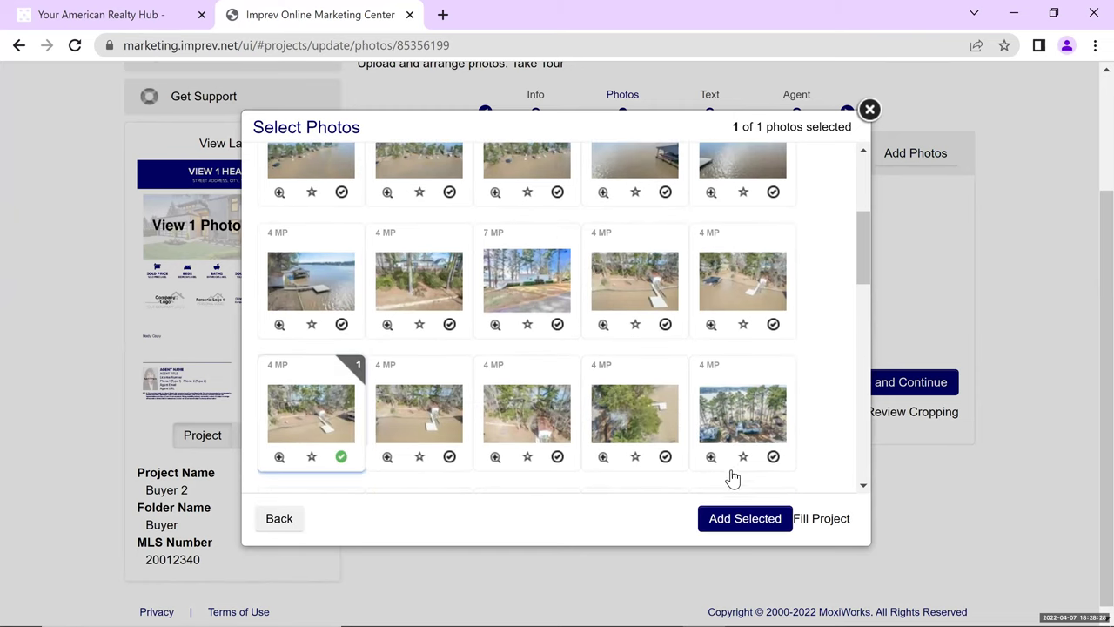
left_click(744, 518)
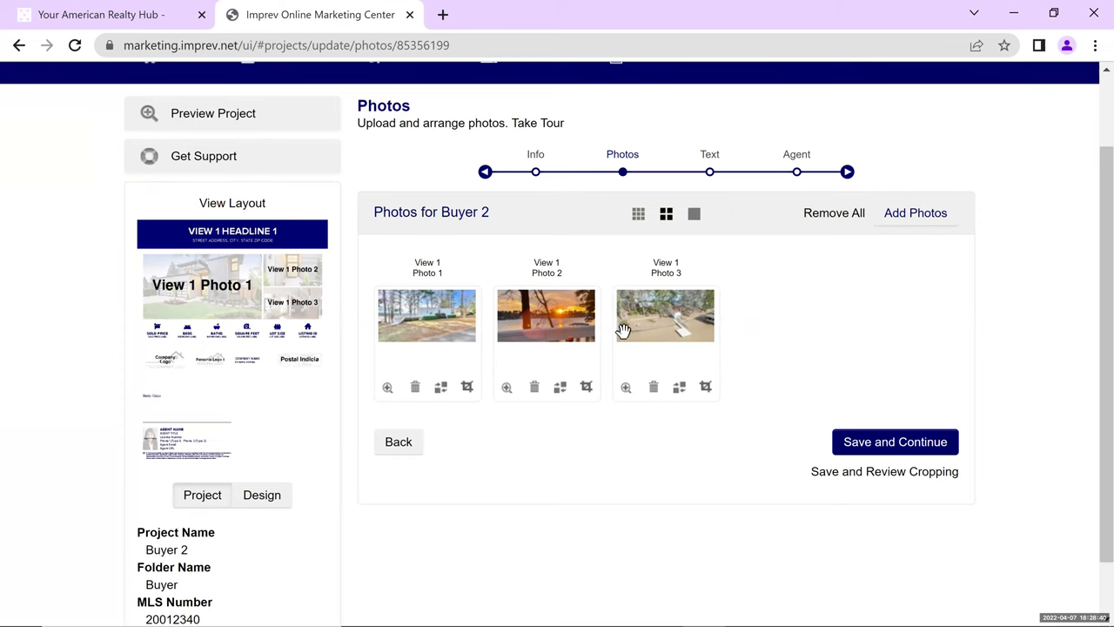
left_click(859, 449)
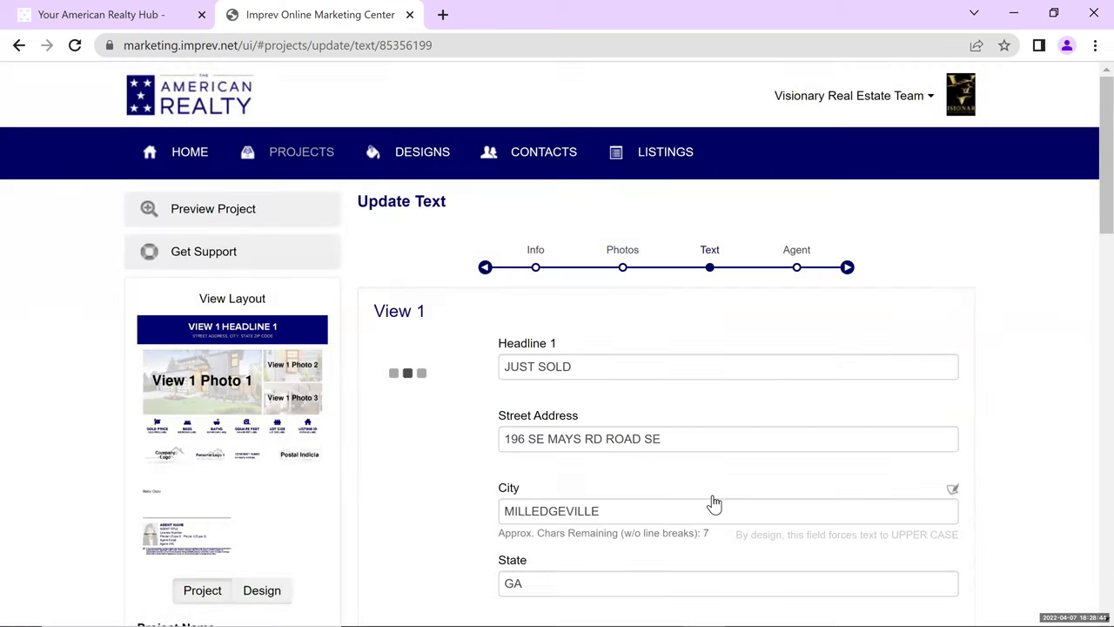
- Review the View 1 text fields imported for the postcard, from the headline and address down to the Listing ID Label
scroll(648, 366, "down", 4)
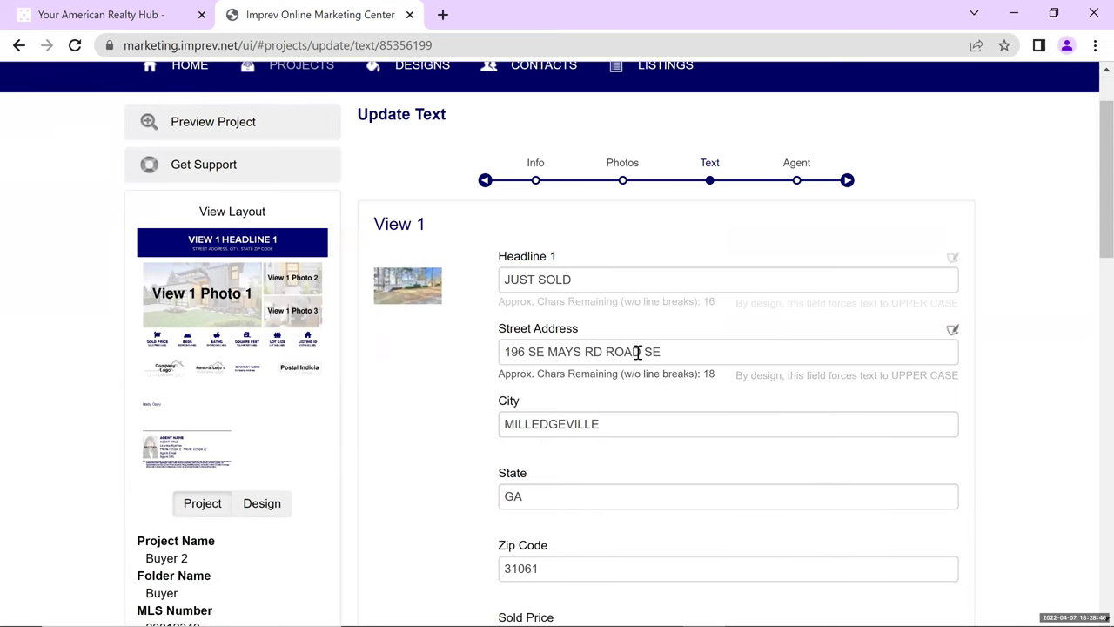
scroll(649, 374, "down", 6)
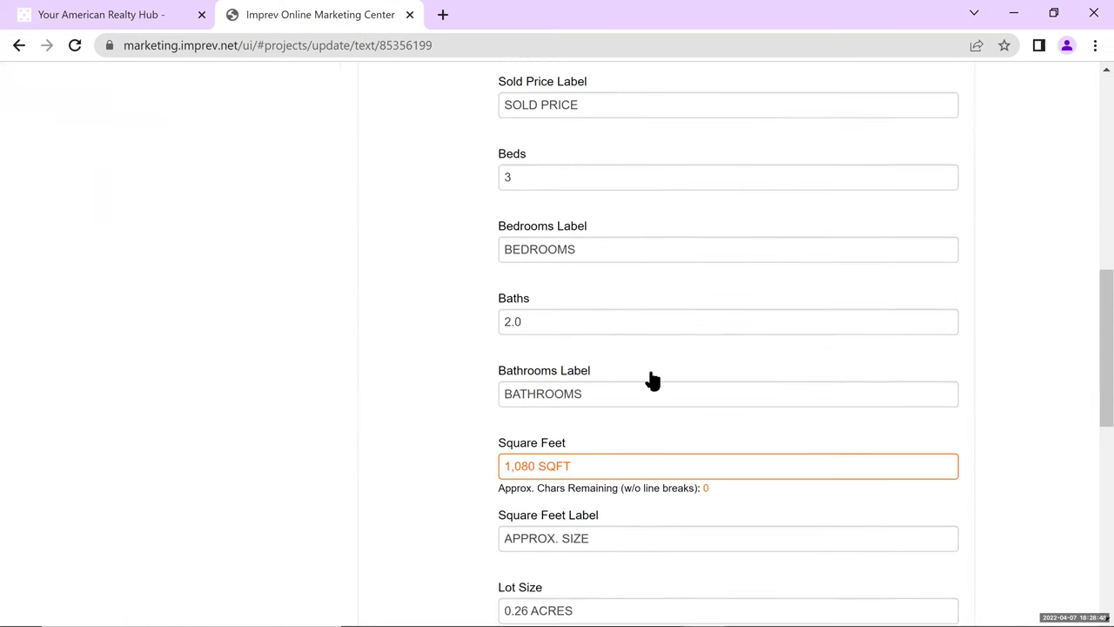
scroll(658, 381, "down", 2)
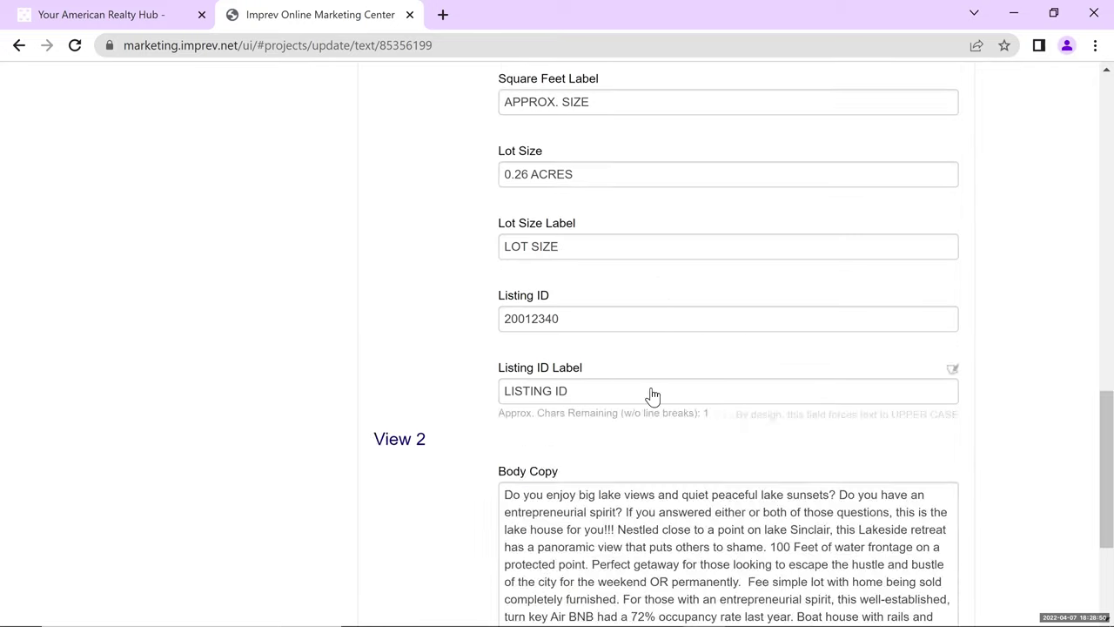
scroll(653, 392, "up", 6)
scroll(654, 394, "up", 6)
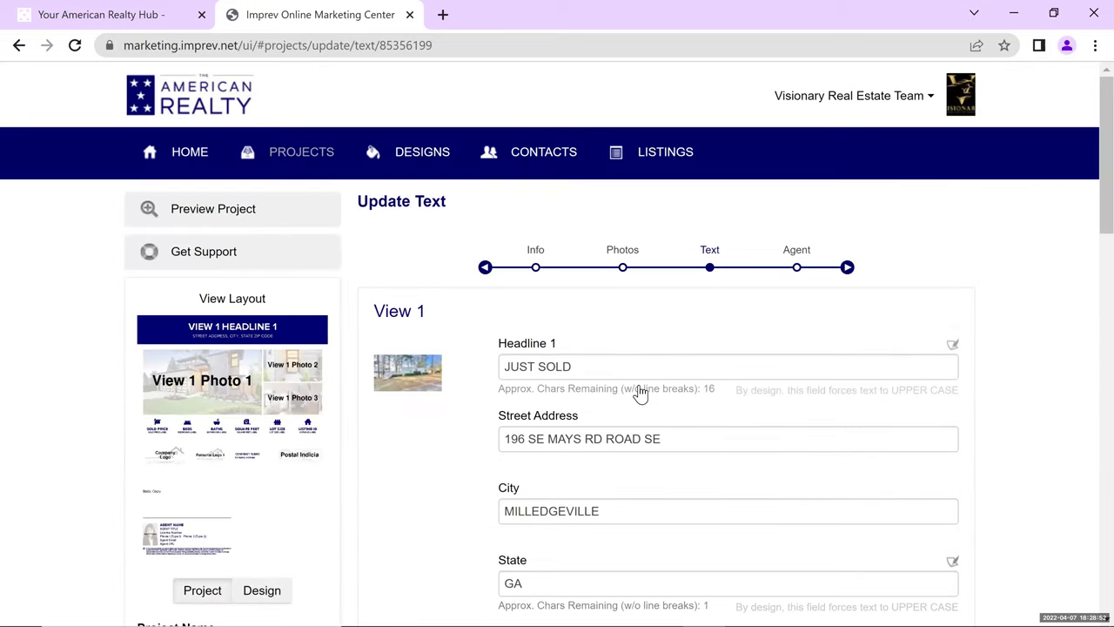
scroll(656, 391, "down", 1)
scroll(657, 392, "down", 10)
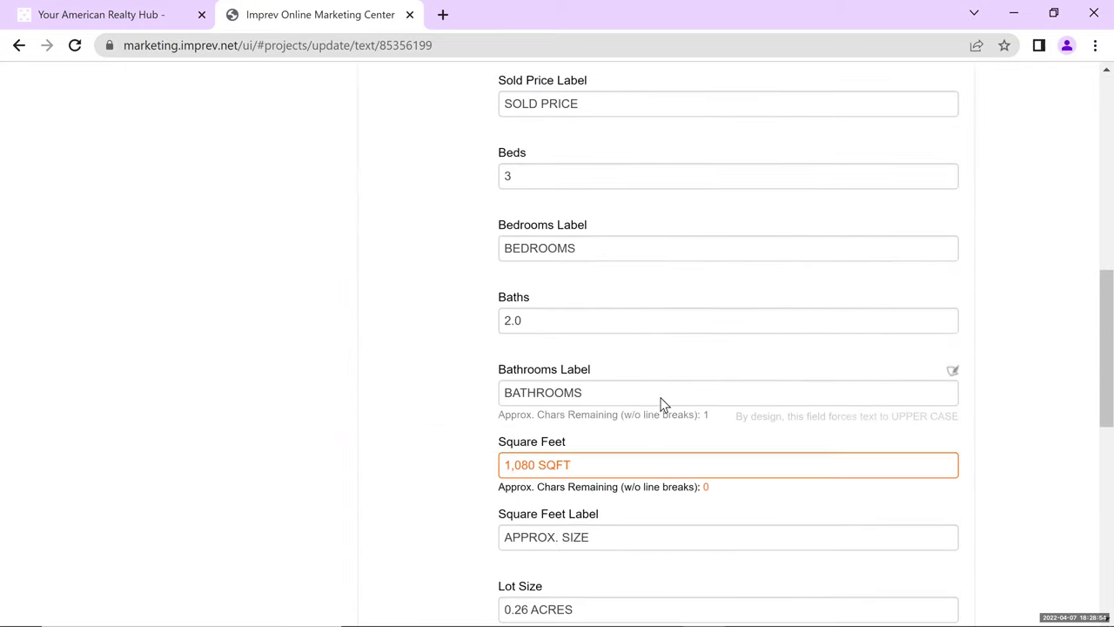
- Examine the View 2 Body Copy of the postcard, highlighting the whole listing description
scroll(664, 402, "down", 2)
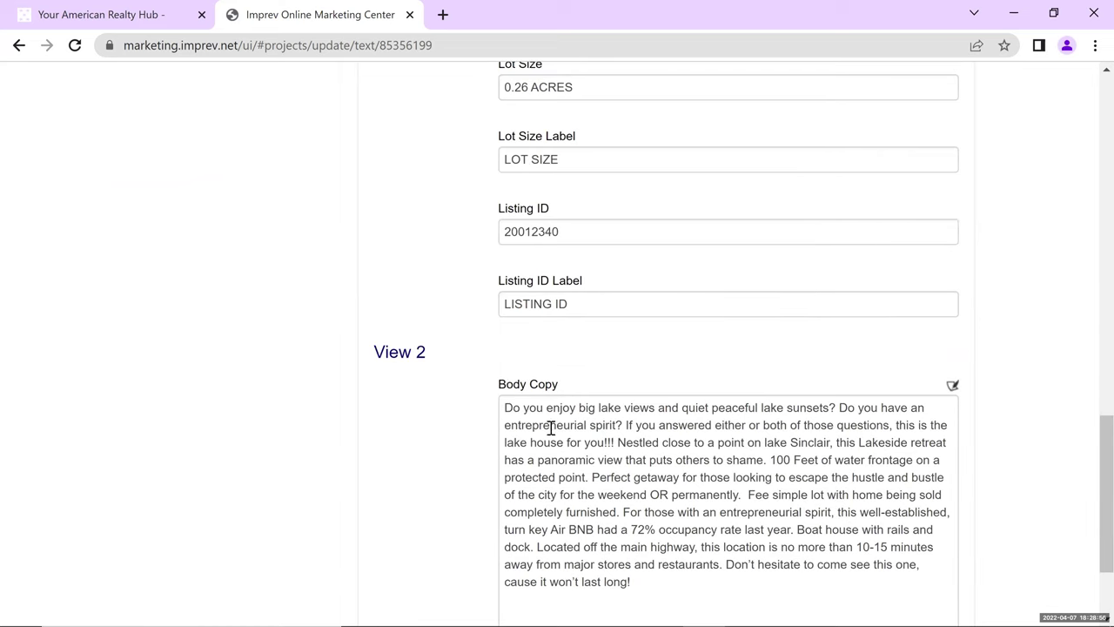
scroll(620, 501, "down", 1)
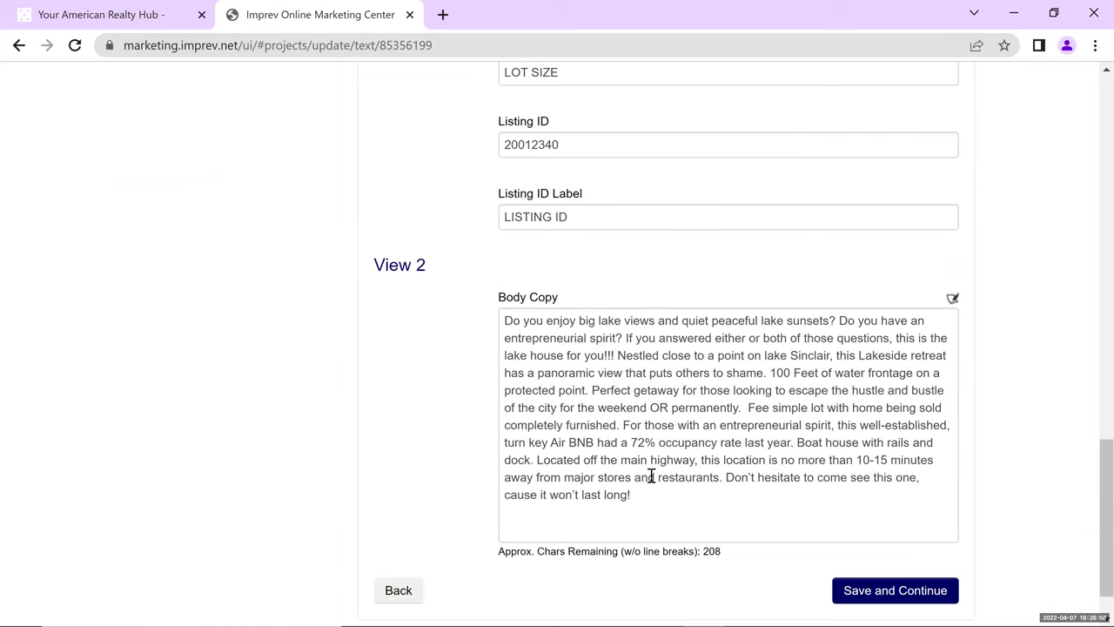
left_click_drag(647, 496, 505, 320)
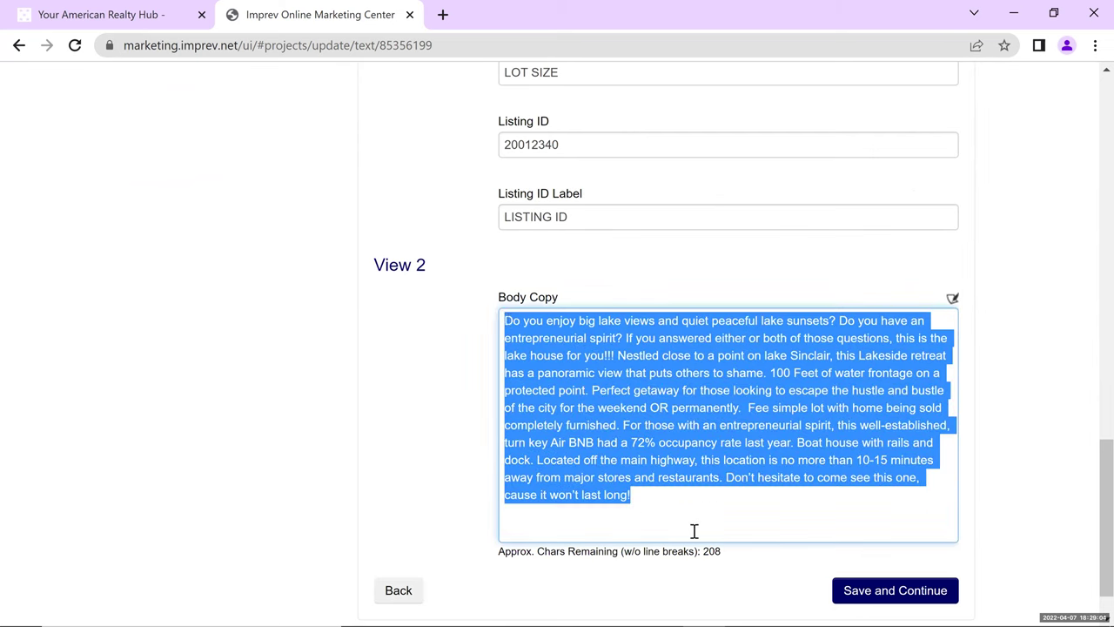
left_click(661, 497)
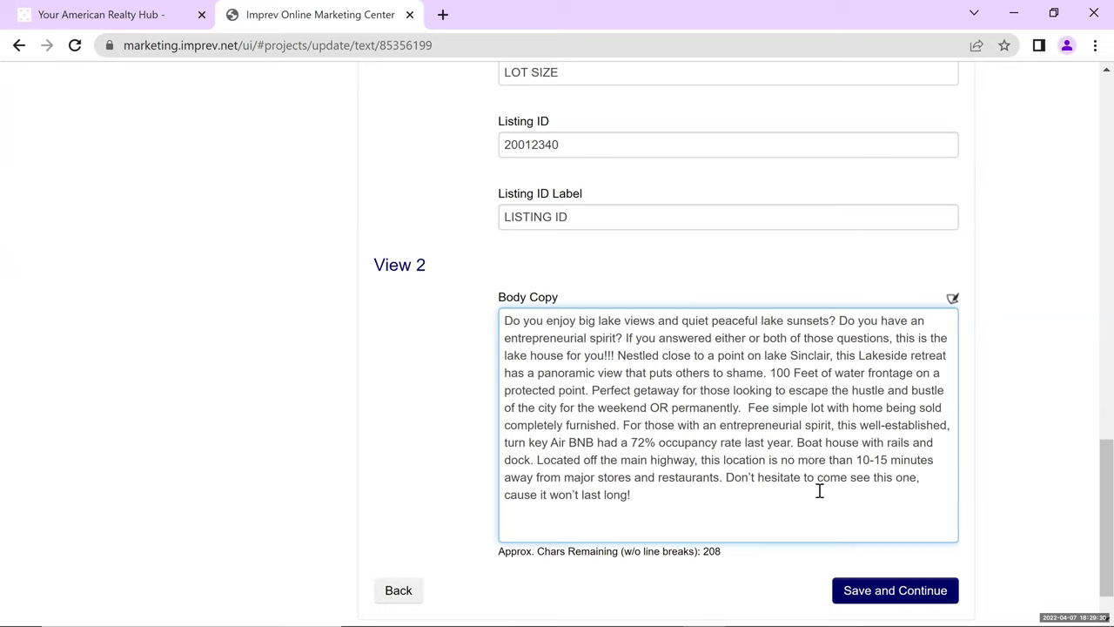
- Save the postcard text and look over the agent info fields down to License
left_click(876, 590)
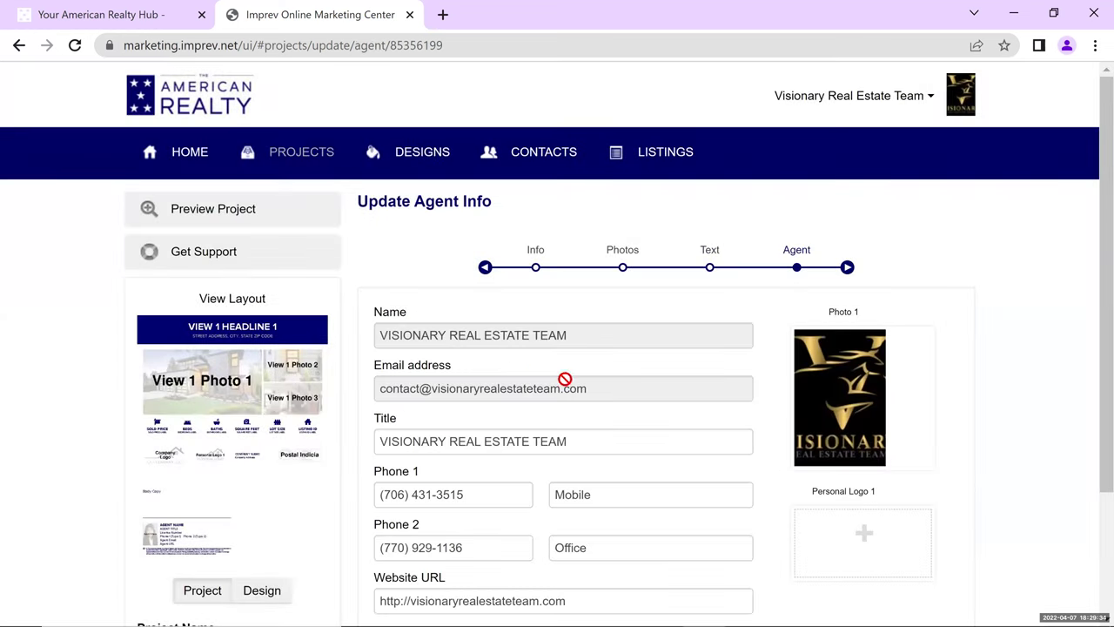
scroll(565, 379, "down", 2)
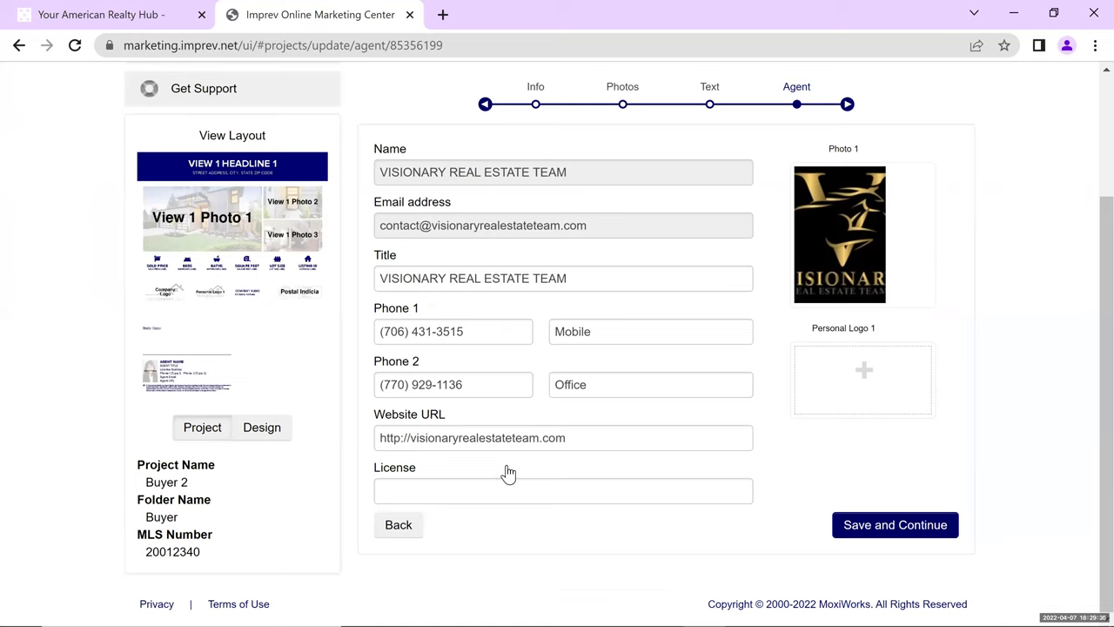